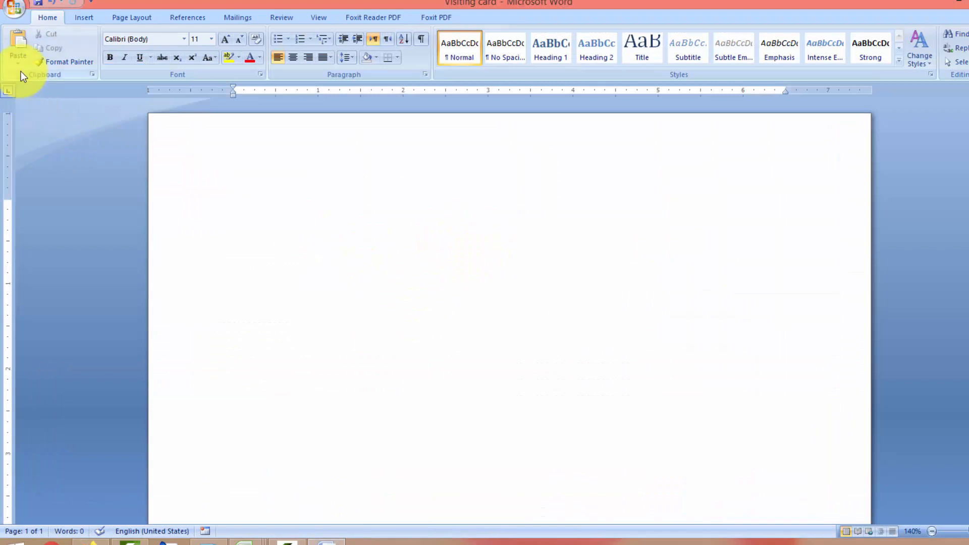
Paste the copied Excel range into the document as a linked Microsoft Office Excel Worksheet Object.
left_click(17, 63)
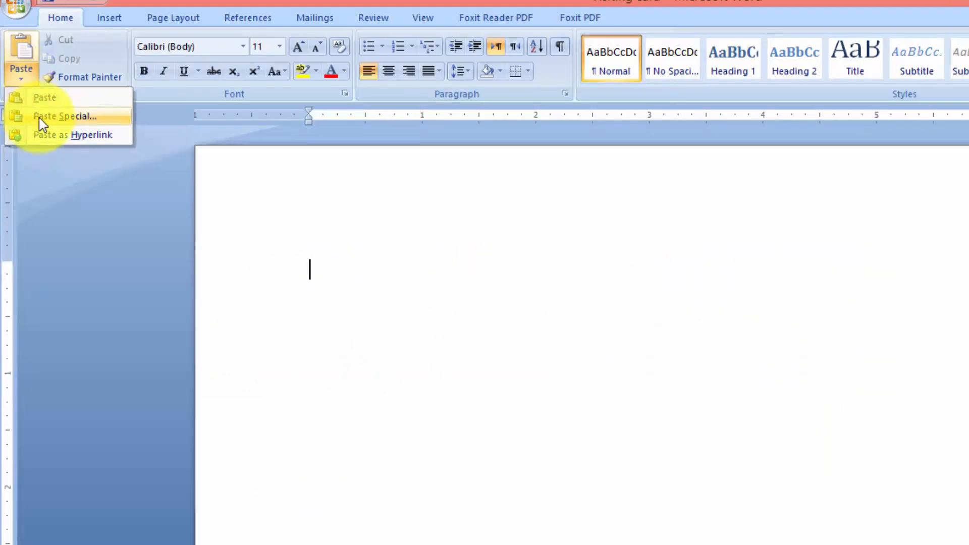
left_click(42, 120)
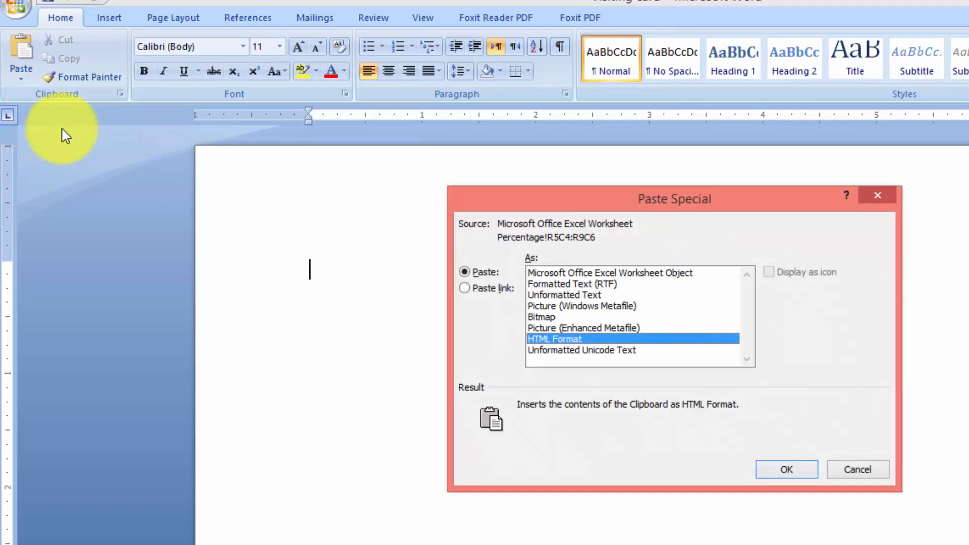
left_click(464, 288)
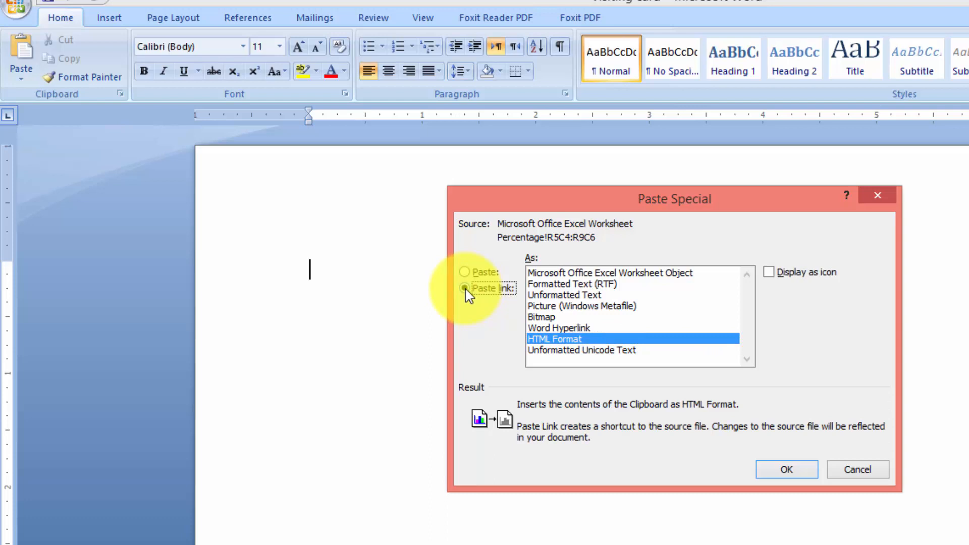
left_click(589, 274)
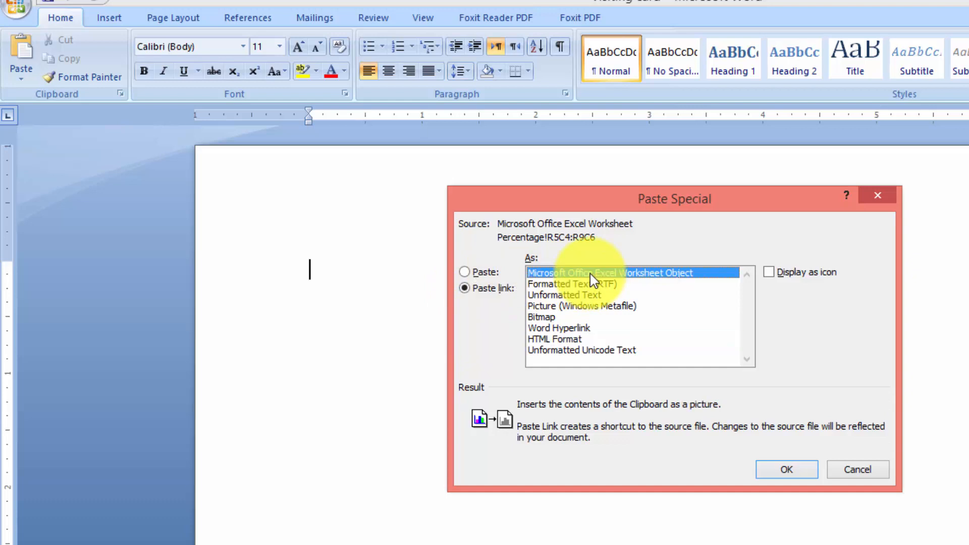
left_click(787, 473)
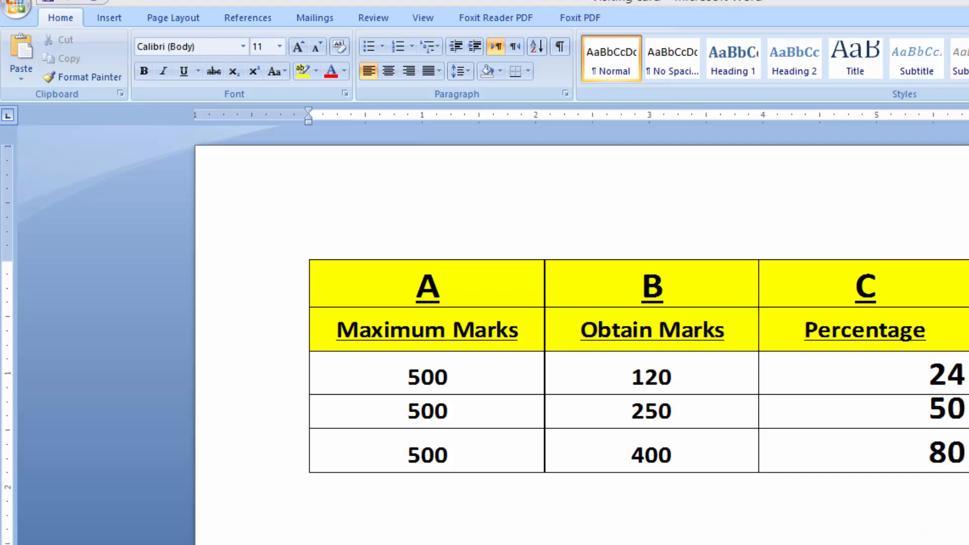
Switch to the Practice workbook in Excel, end copy mode on the marks table and compare it with the linked table in Word.
key("alt+Tab")
key("Escape")
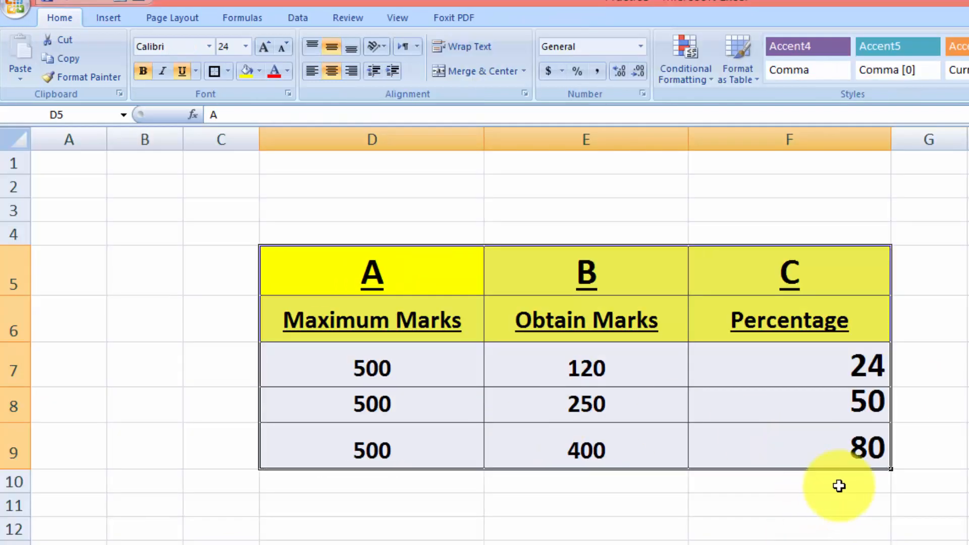
key("alt+Tab")
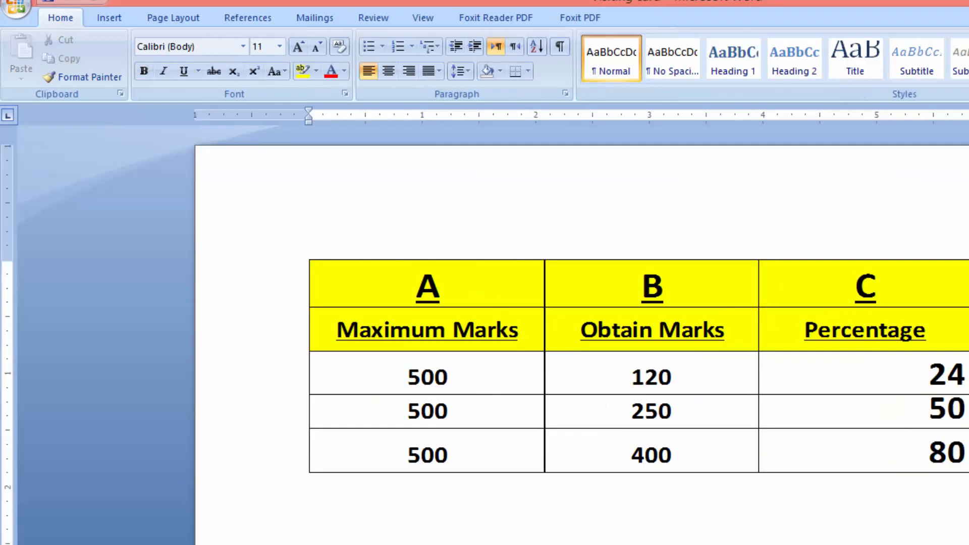
key("alt+Tab")
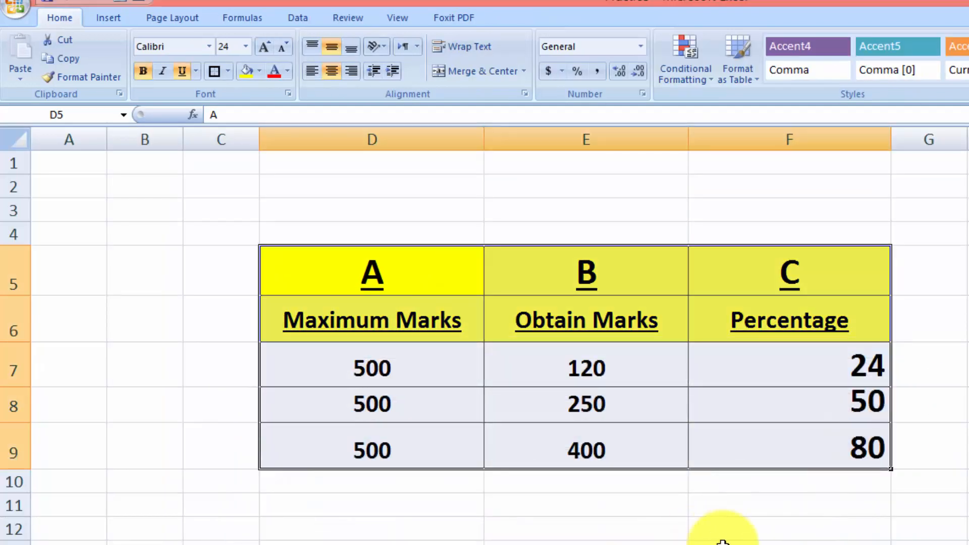
left_click(726, 539)
left_click(805, 413)
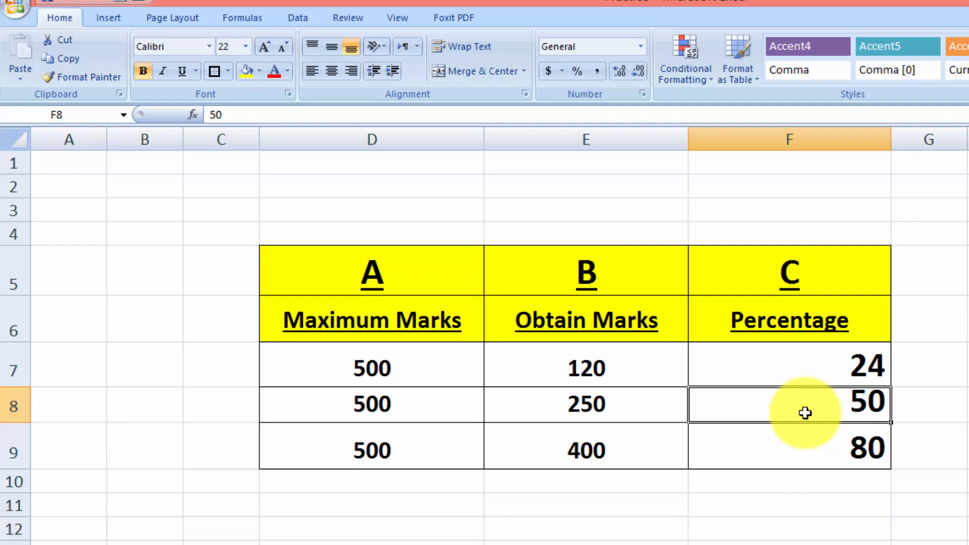
type("65")
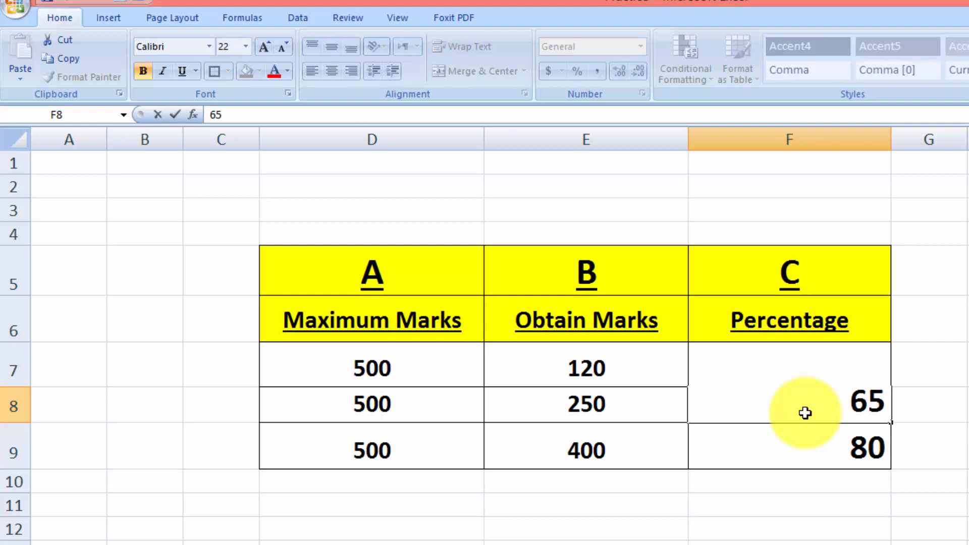
key("BackSpace")
key("BackSpace")
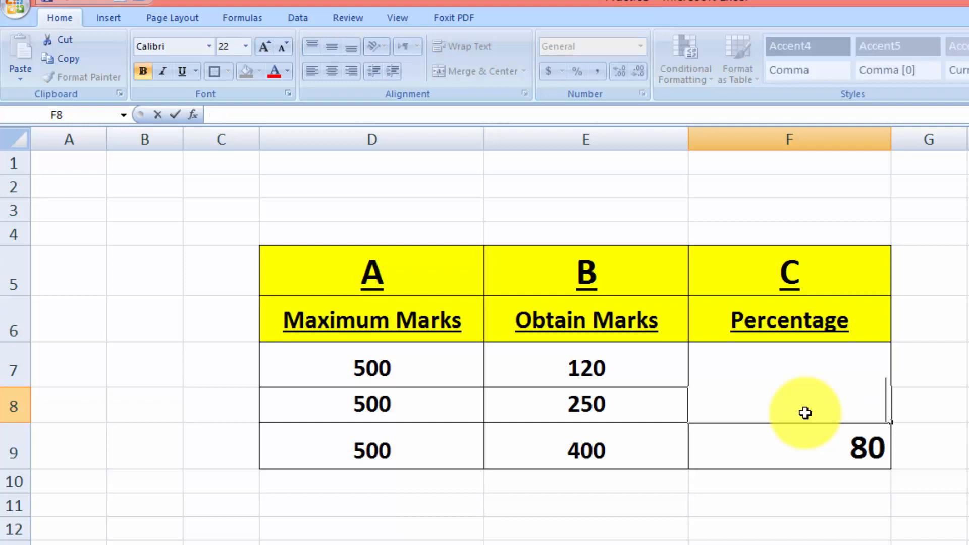
left_click(818, 505)
Enter 65 as the percentage in cell F8, the second data row of the marks table.
left_click(840, 409)
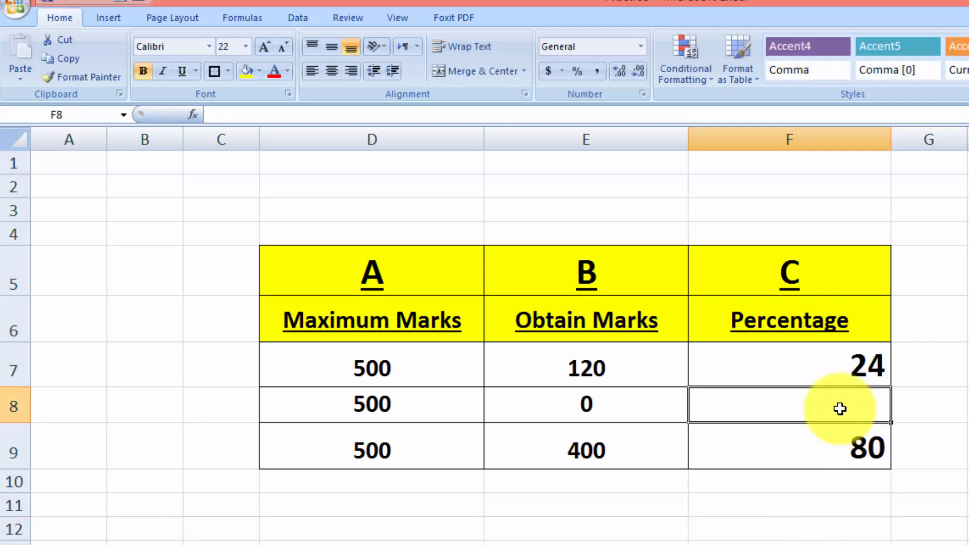
type("65")
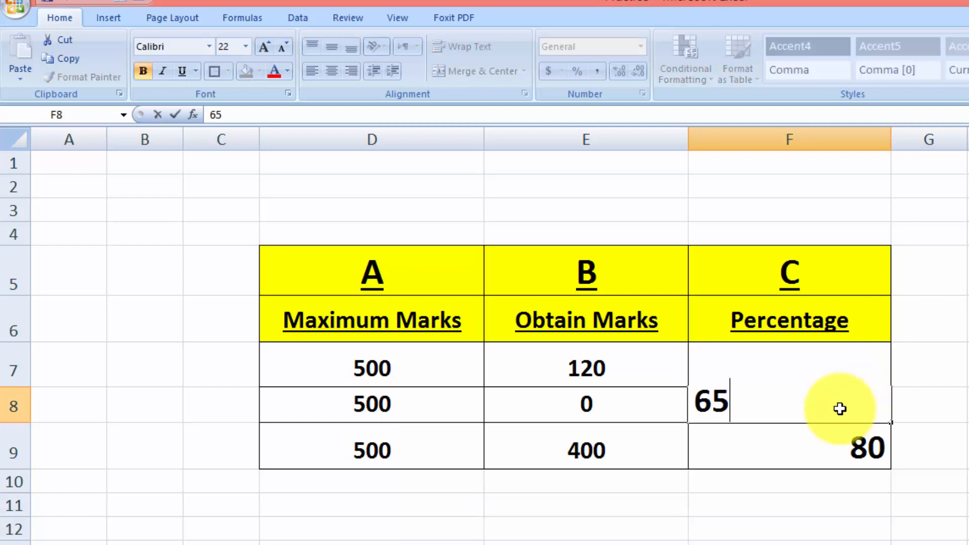
key("Tab")
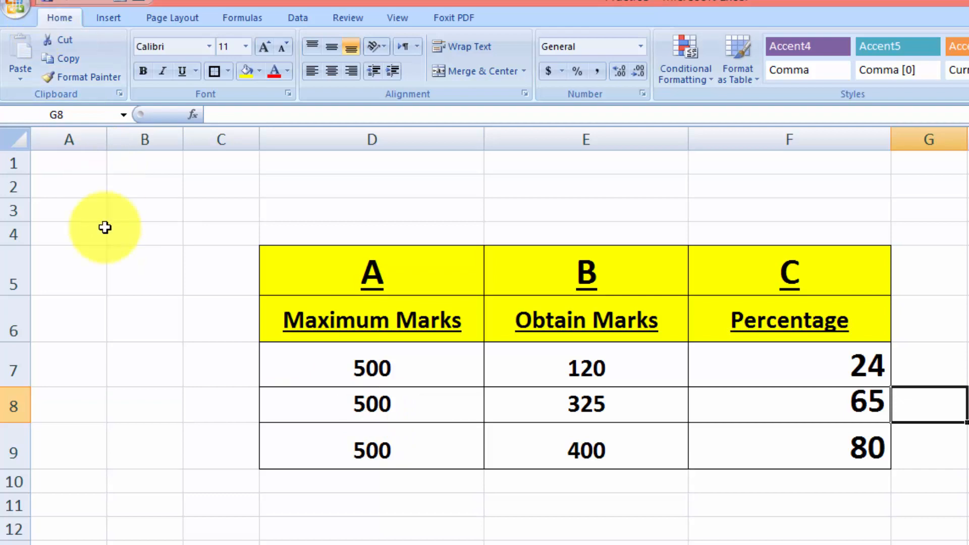
Switch to the Visiting card document in Word and update the link of the pasted marks table.
left_click(707, 544)
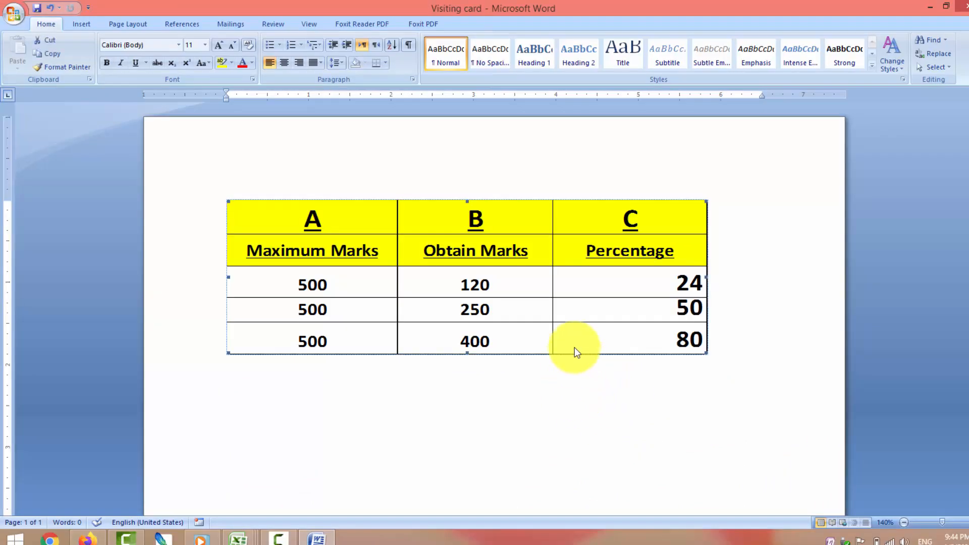
right_click(502, 282)
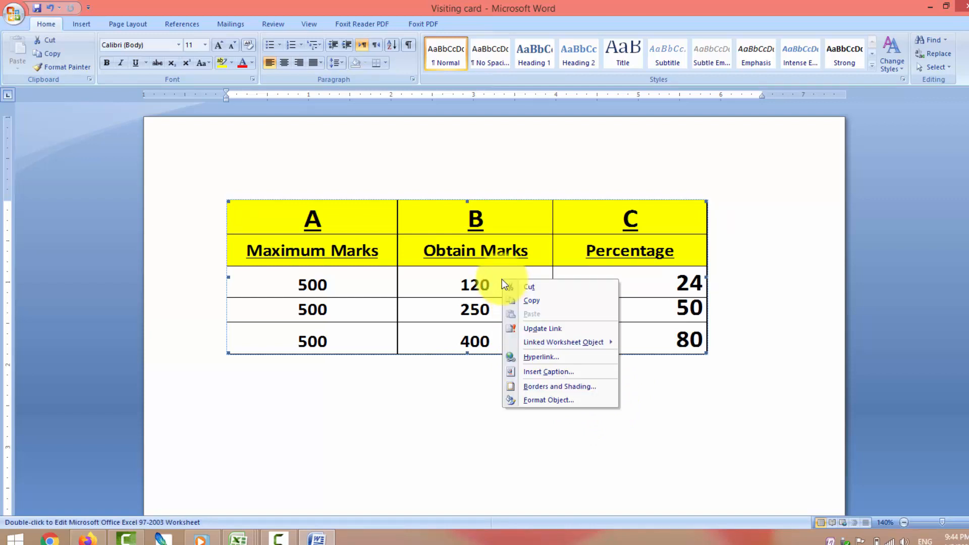
left_click(535, 326)
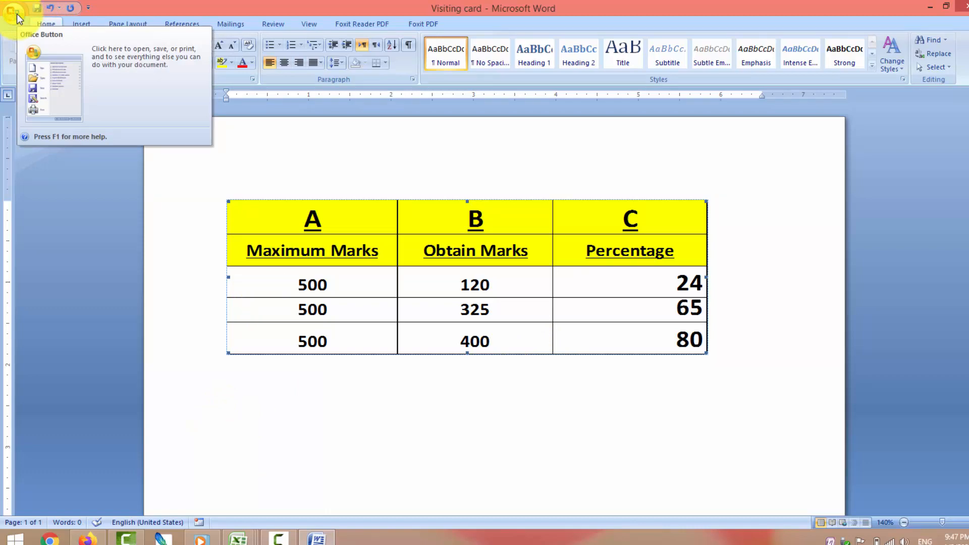
Enable "Update automatic links at open" in the General section of Word's advanced options and apply the change.
left_click(16, 17)
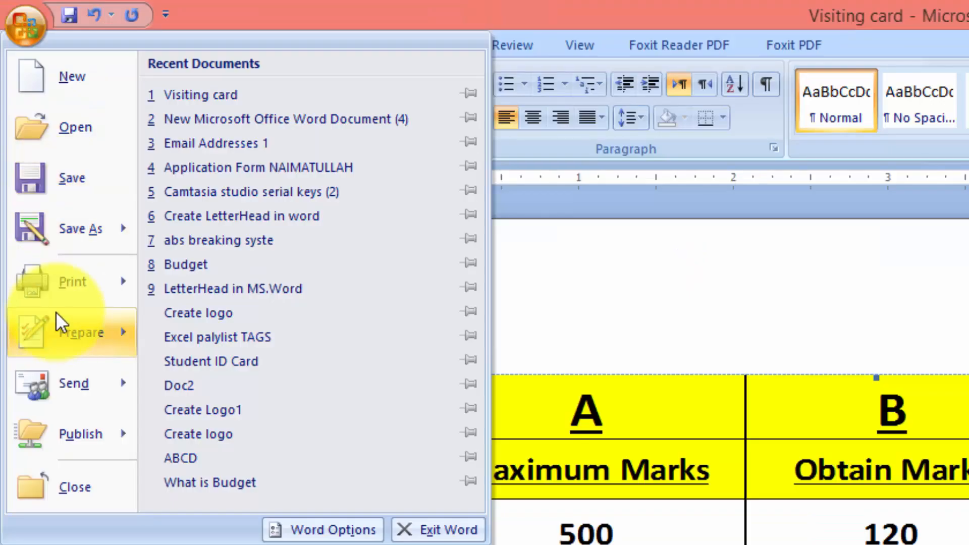
left_click(303, 530)
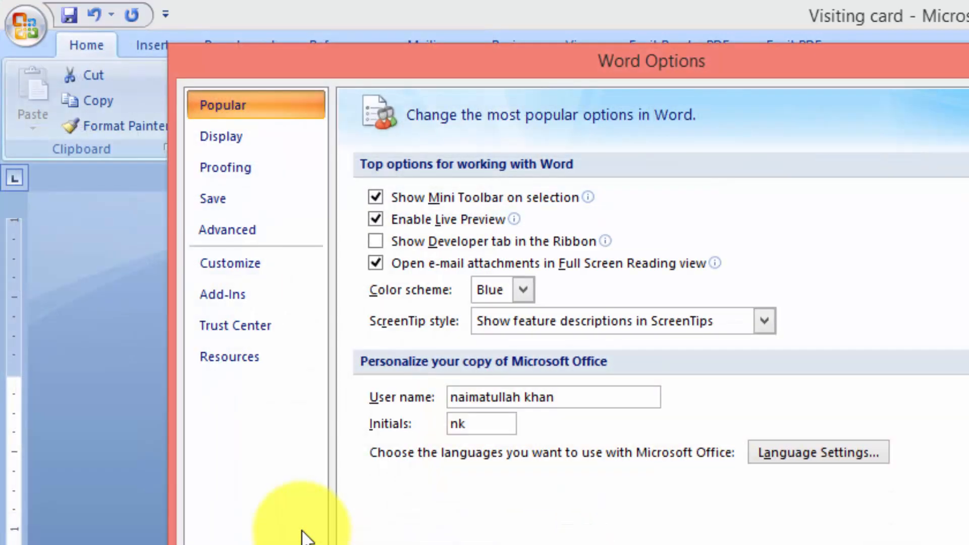
left_click(257, 230)
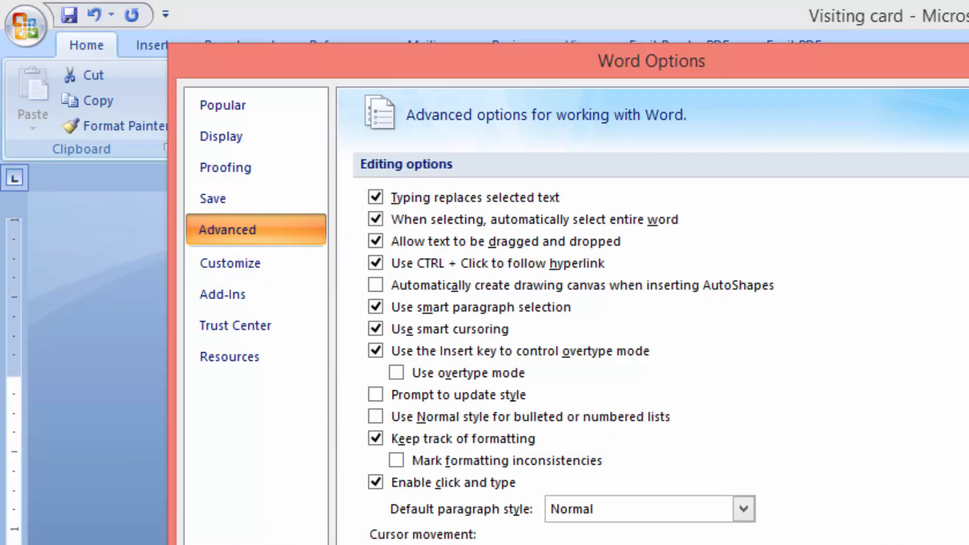
scroll(651, 313, "down", 8)
scroll(652, 313, "down", 15)
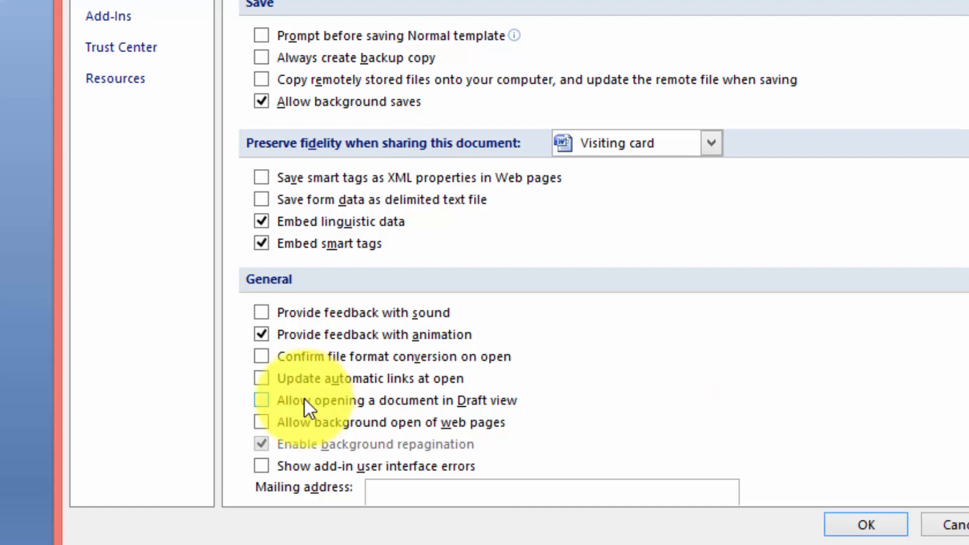
mouse_move(262, 382)
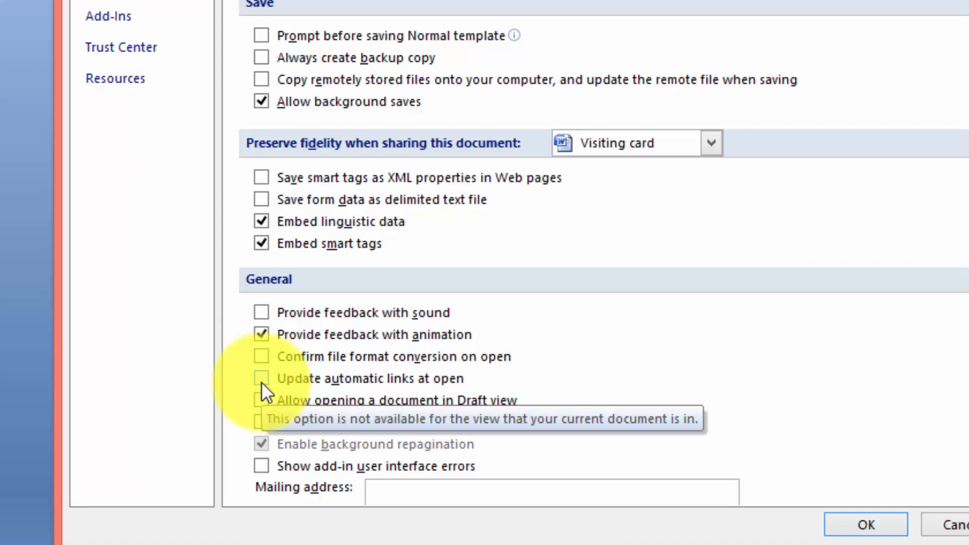
left_click(262, 380)
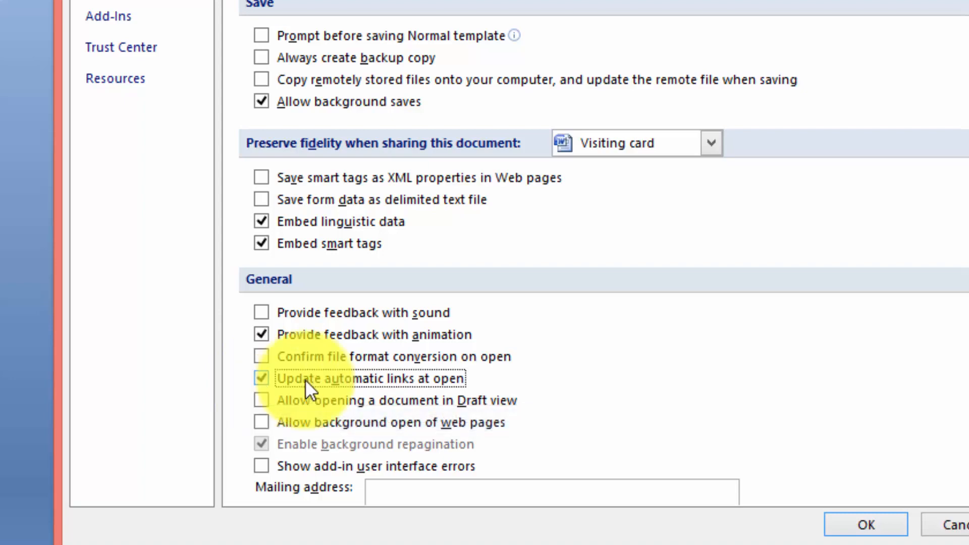
left_click(875, 530)
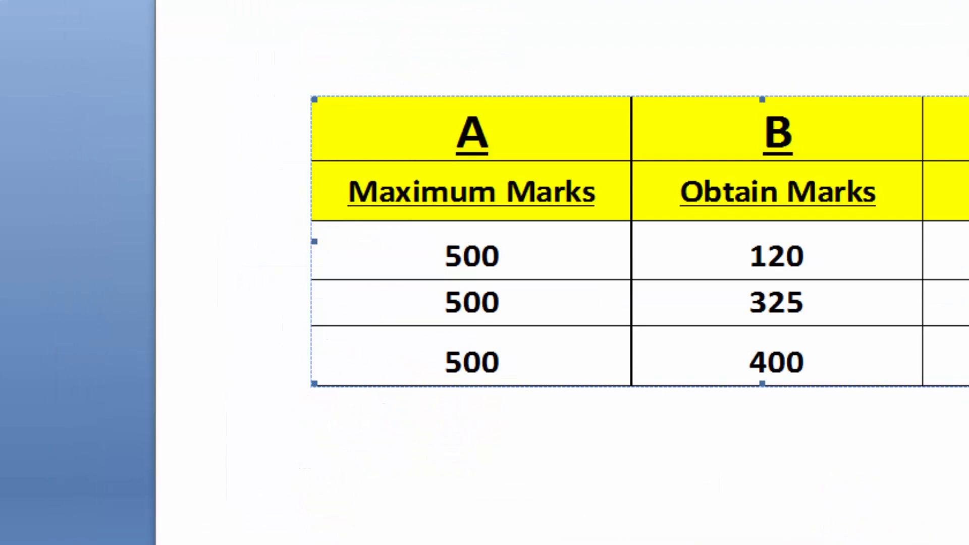
Switch to the Practice workbook in Excel and set the percentage in cell F8 to 90.
left_click(246, 544)
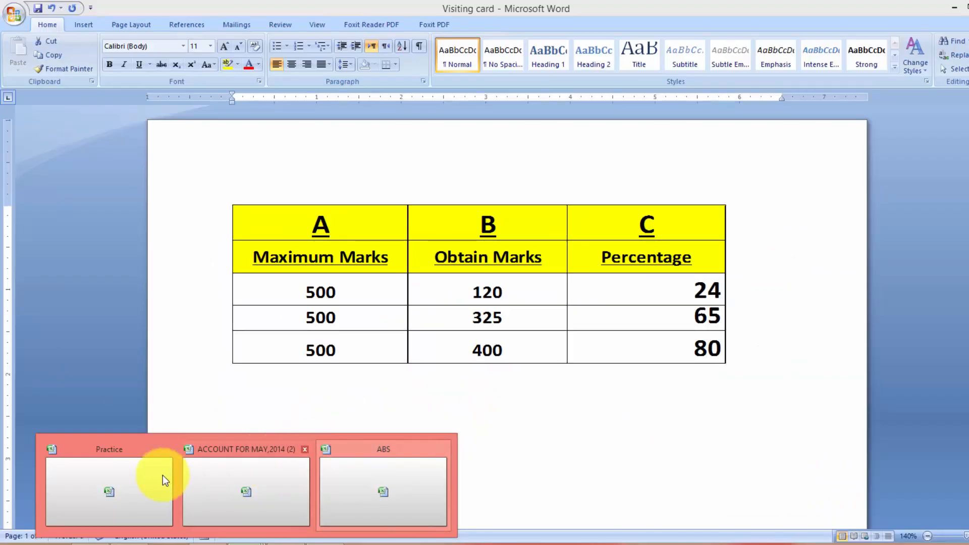
left_click(140, 479)
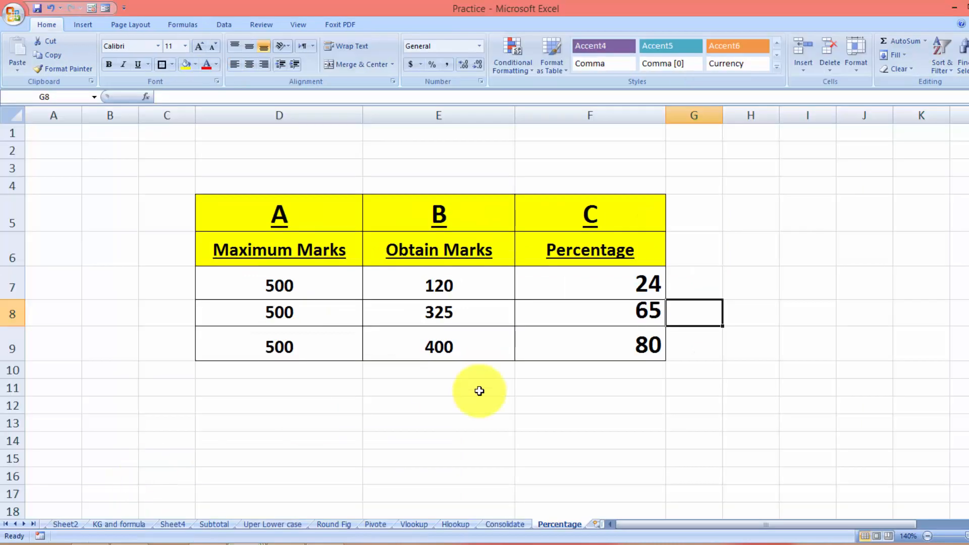
left_click(614, 317)
type("90")
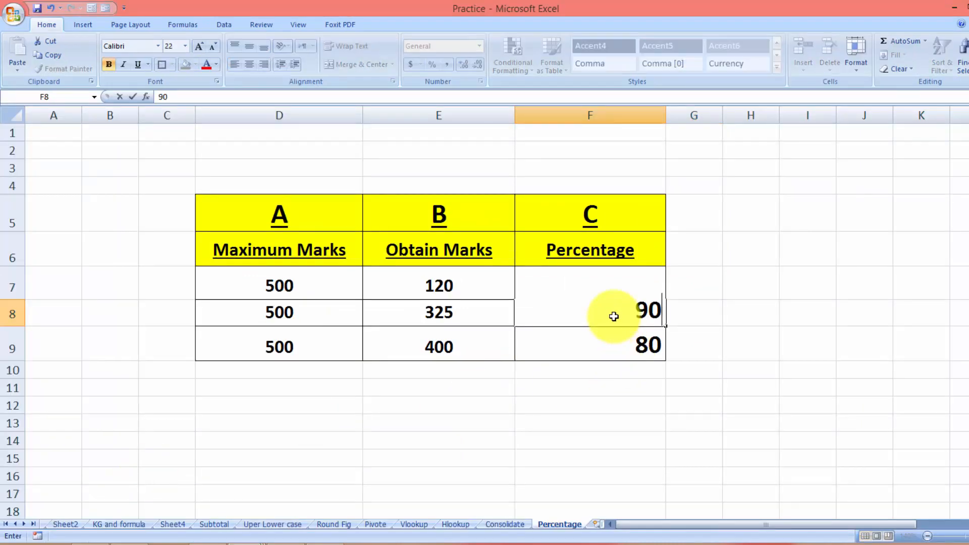
key("Tab")
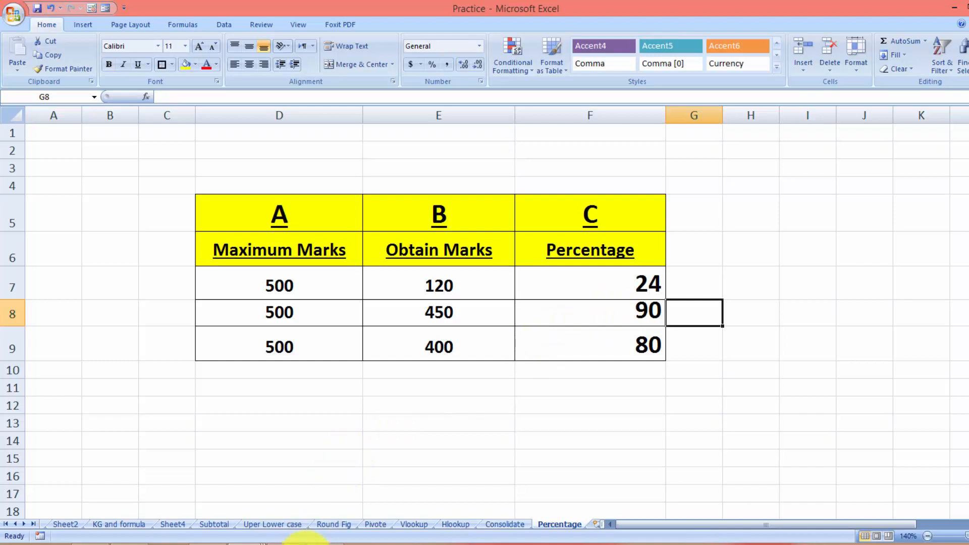
Return to the Visiting card document in Word and update the linked marks table from its Excel source.
left_click(303, 540)
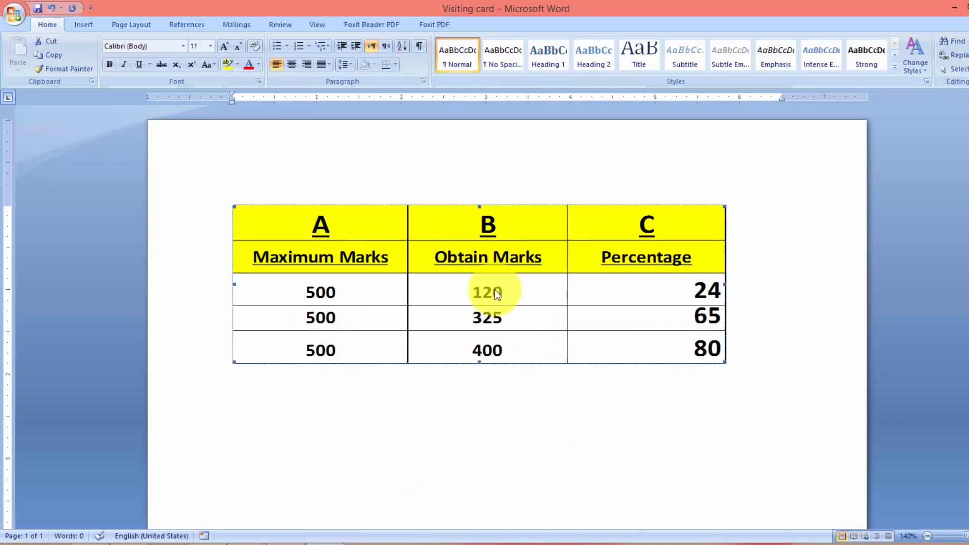
right_click(443, 298)
left_click(457, 353)
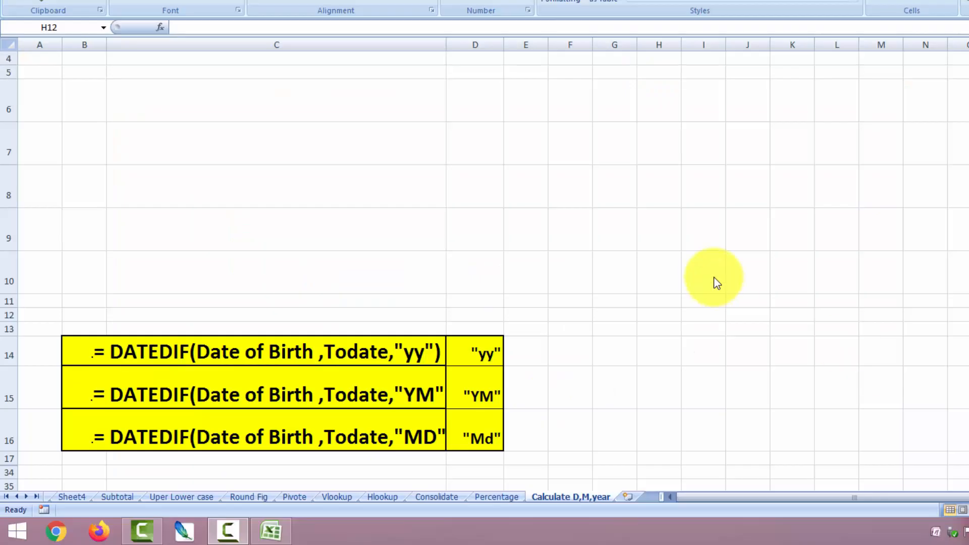
In the Practice workbook in Excel, enter the date 10/22/2020 in cell C6 of the Calculate D,M,year sheet.
left_click(297, 102)
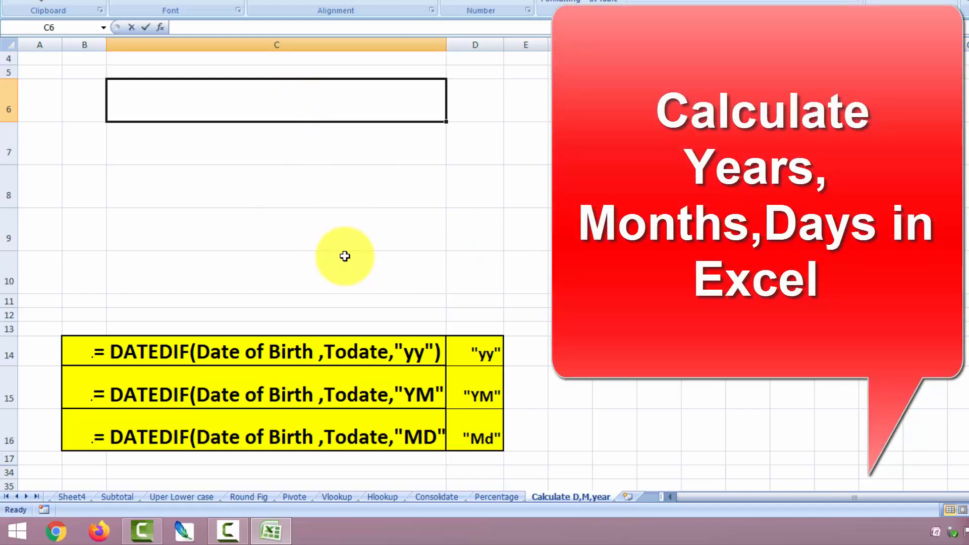
type("10")
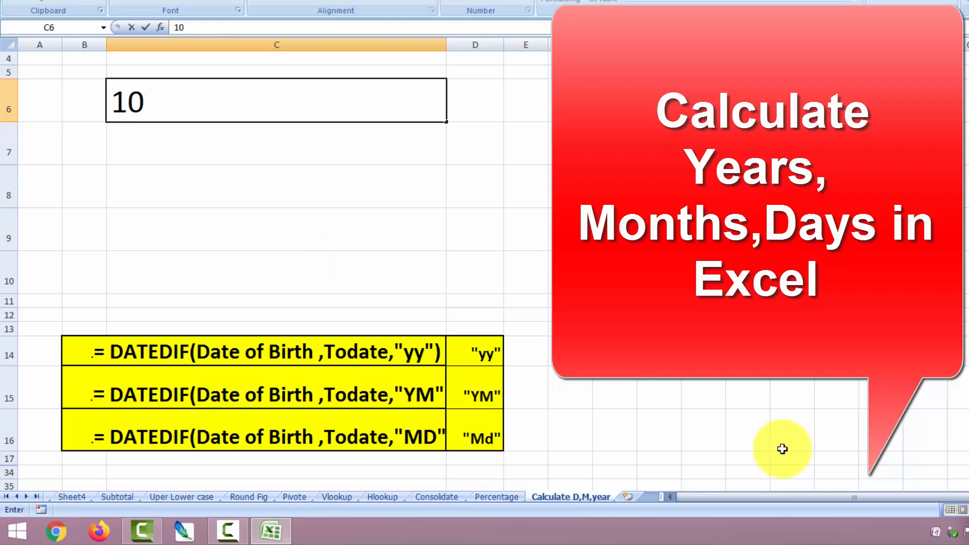
mouse_move(930, 541)
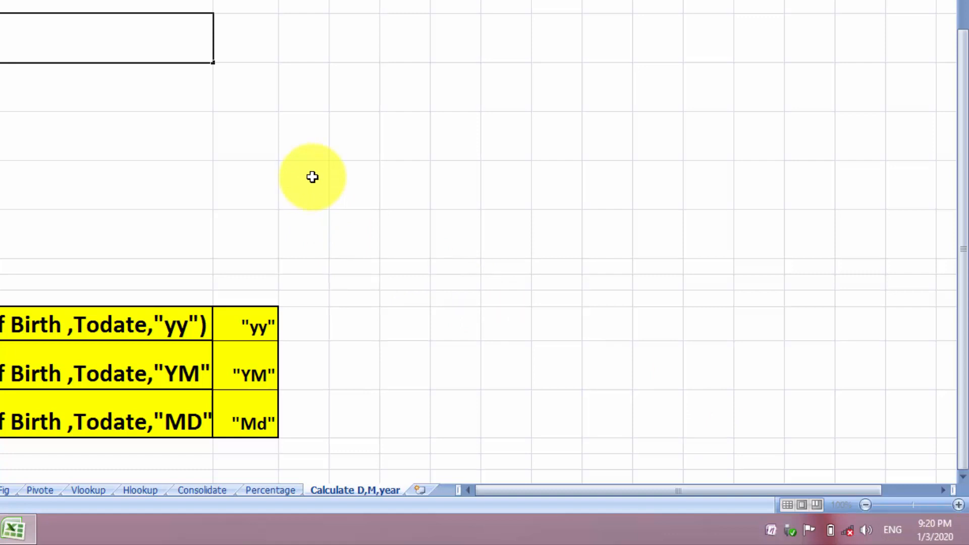
type("10/22/")
type("2020")
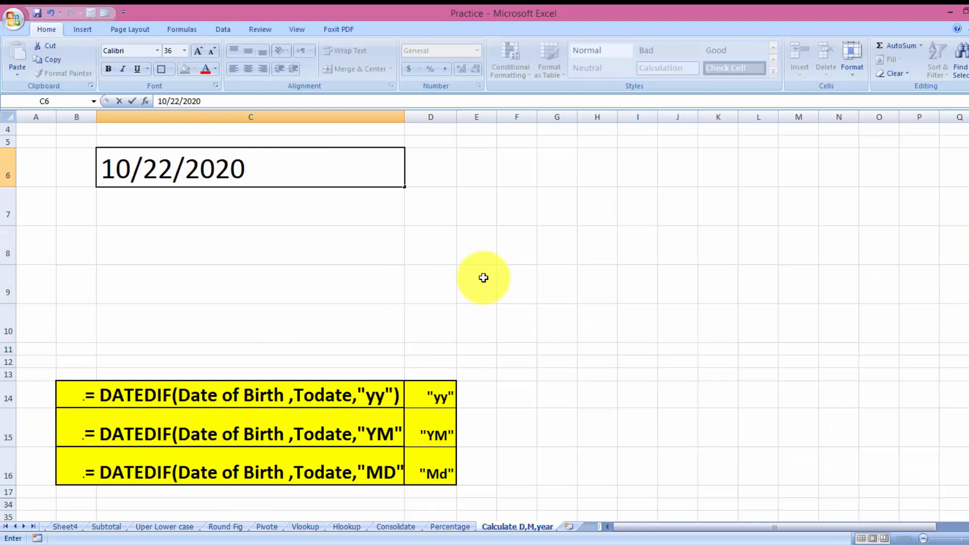
key("Return")
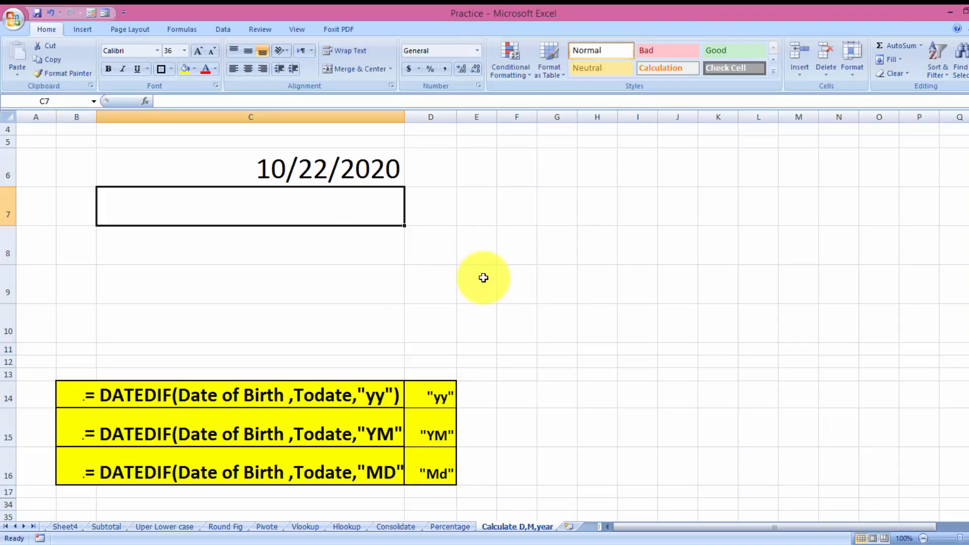
Format the date in cell C6 with the 14-Mar-01 date type.
left_click(273, 165)
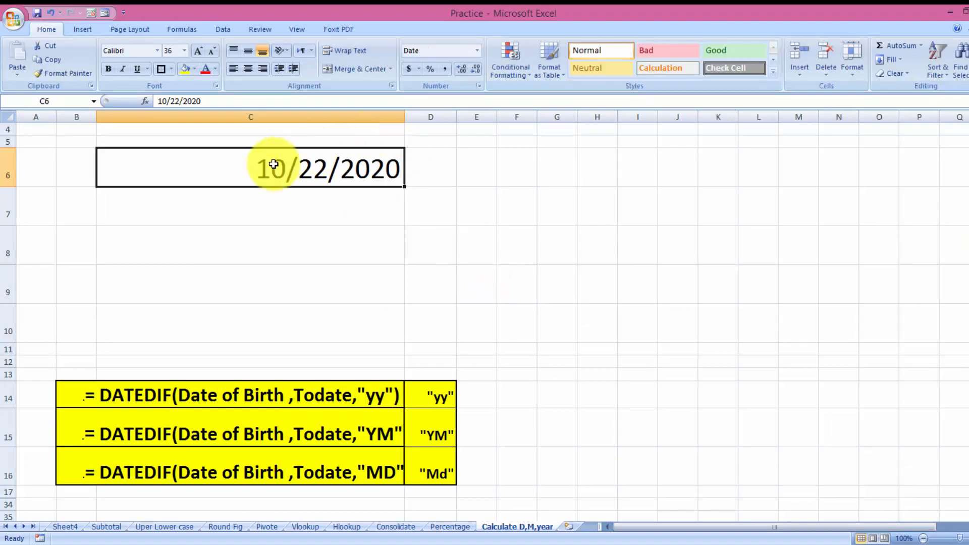
right_click(274, 165)
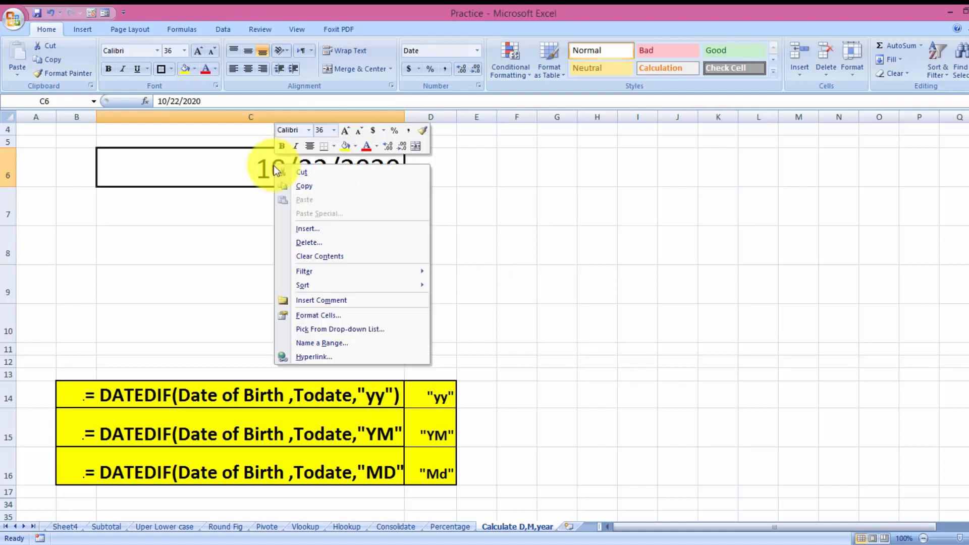
left_click(308, 316)
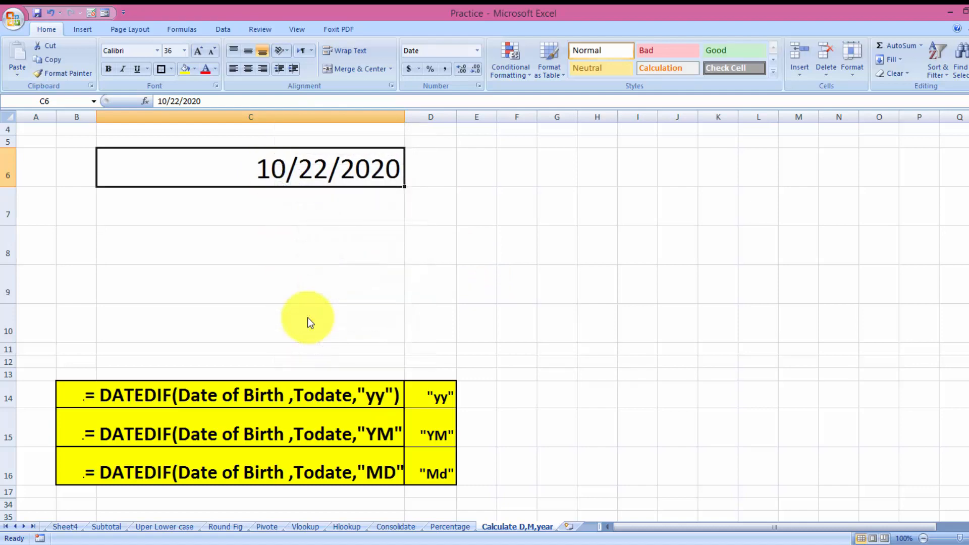
left_click(260, 307)
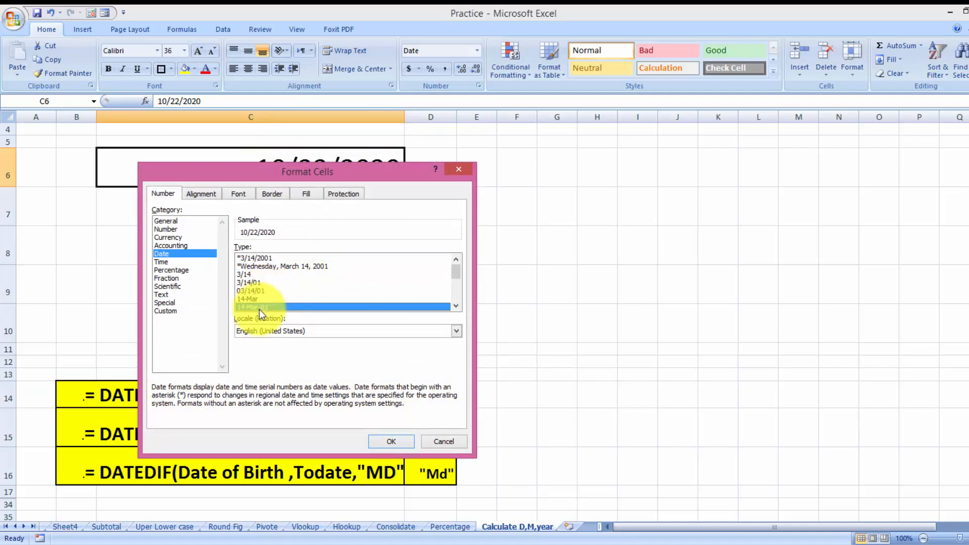
left_click(402, 439)
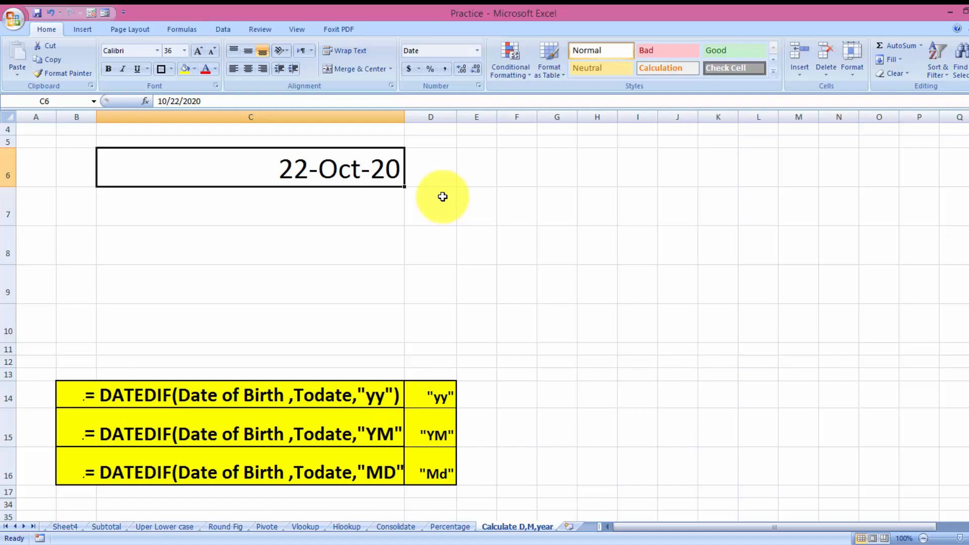
Format the date in cell C6 with the March 14, 2001 date type, showing the full month name.
right_click(328, 172)
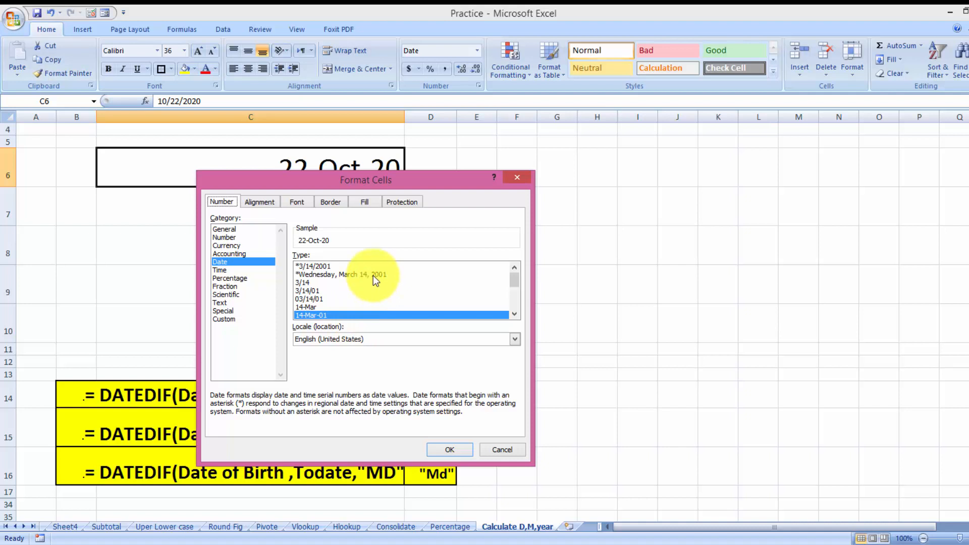
left_click(515, 314)
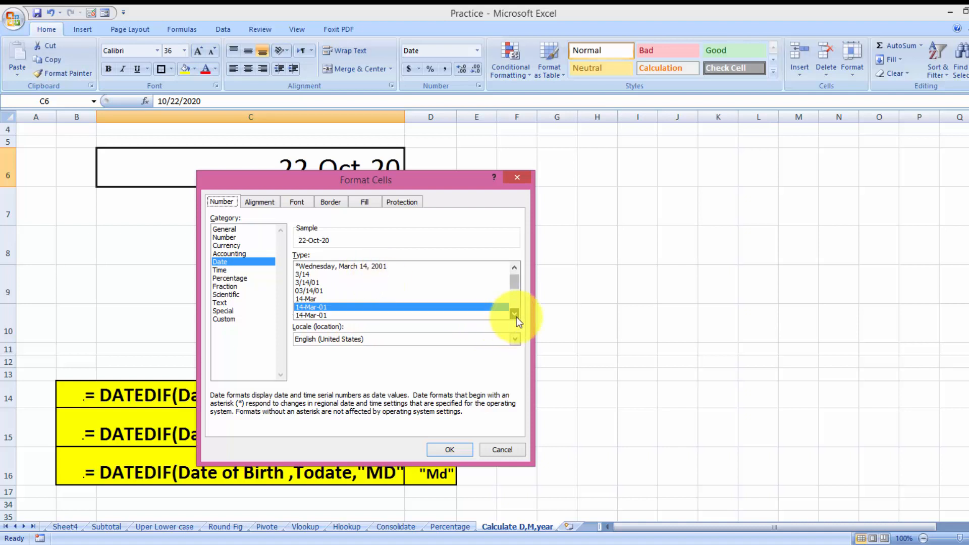
left_click(514, 314)
left_click(514, 314)
left_click(515, 314)
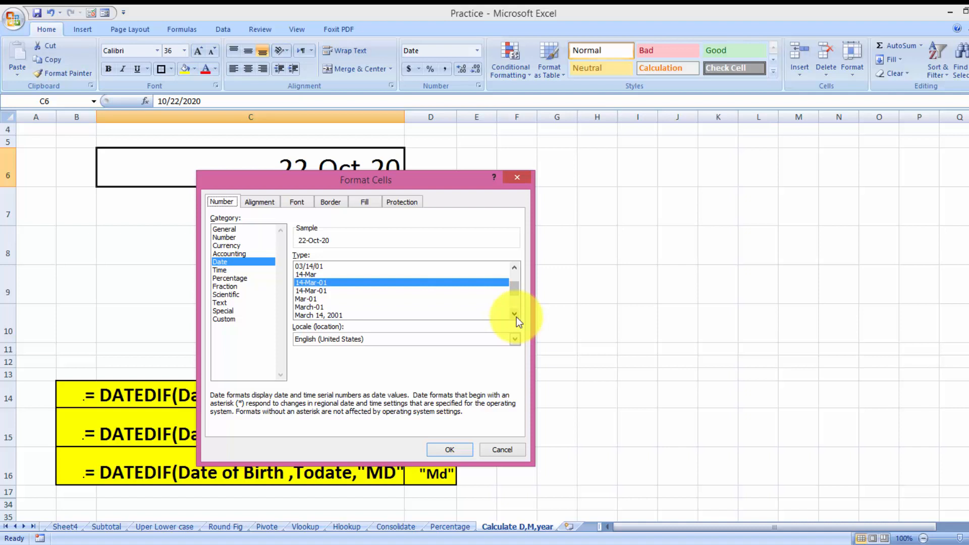
left_click(352, 315)
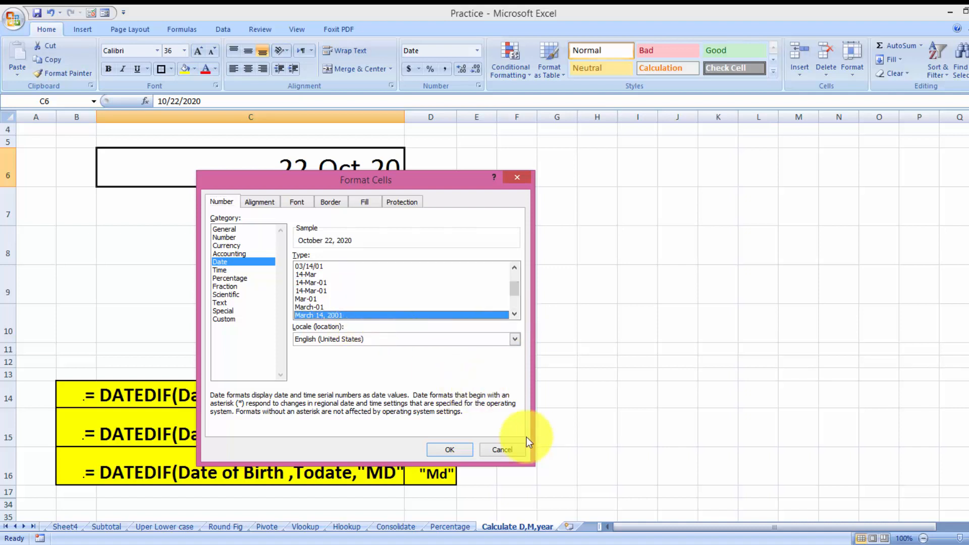
left_click(460, 447)
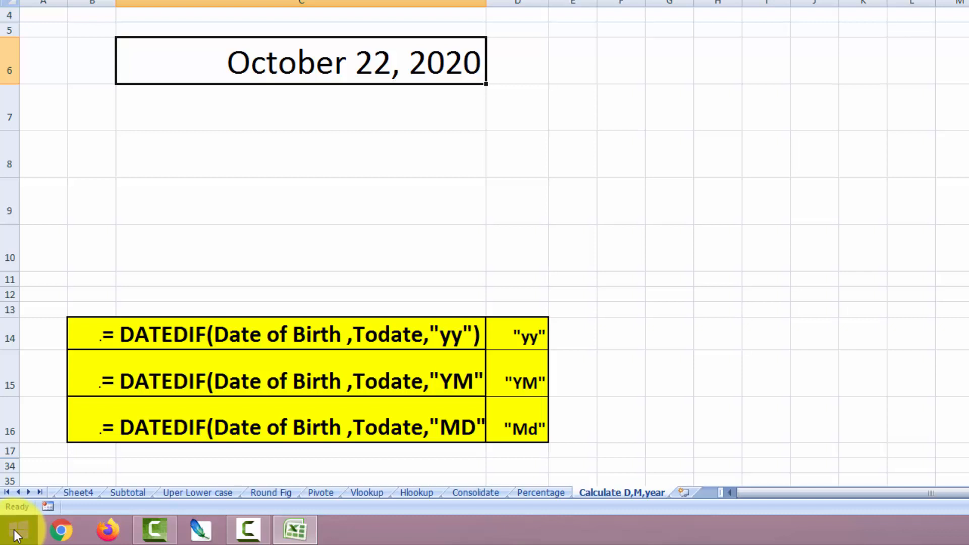
Open the Windows Control Panel and bring up the date format customization in the additional Region settings.
left_click(14, 531)
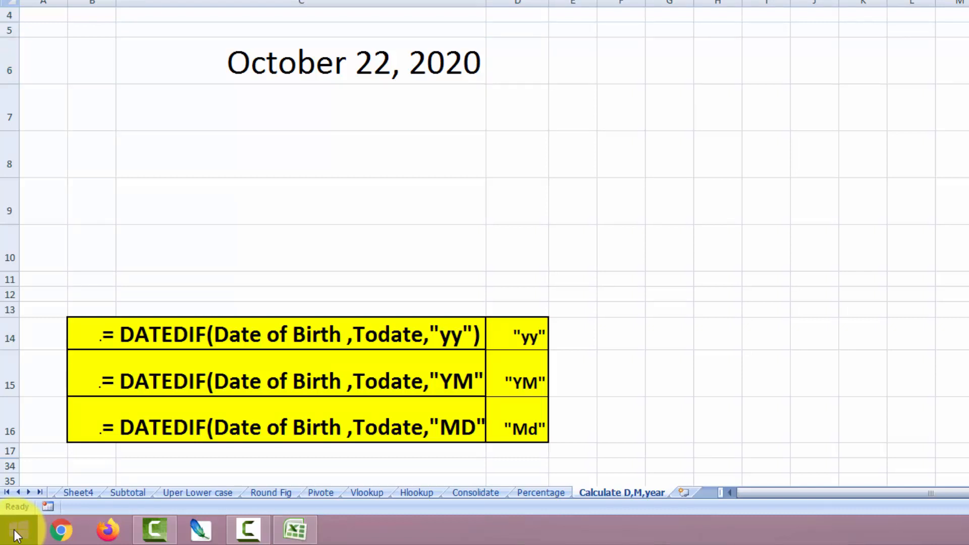
right_click(17, 536)
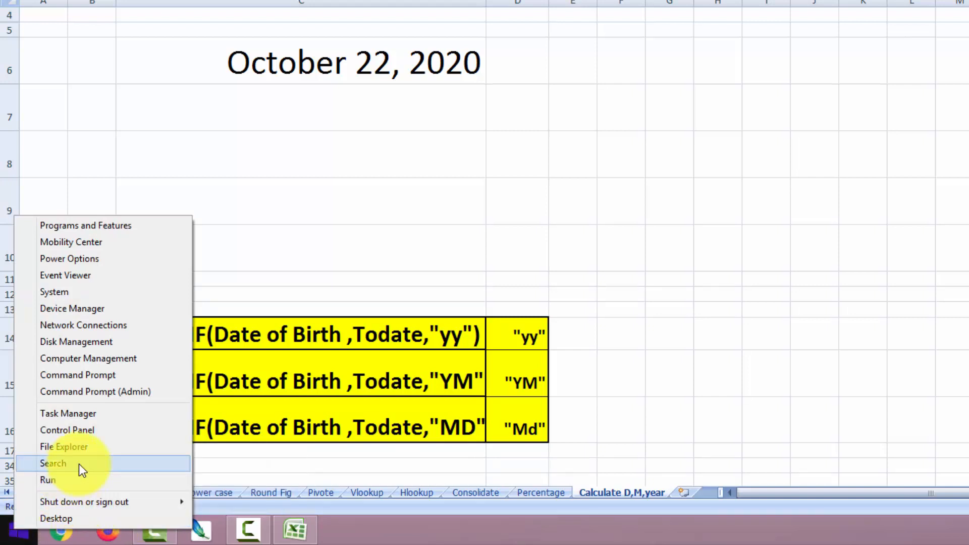
left_click(85, 434)
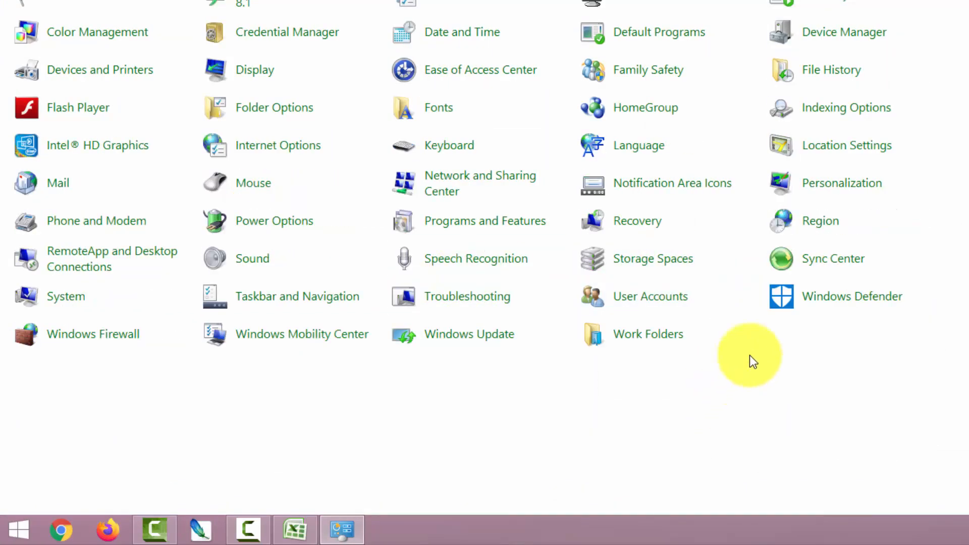
left_click(840, 235)
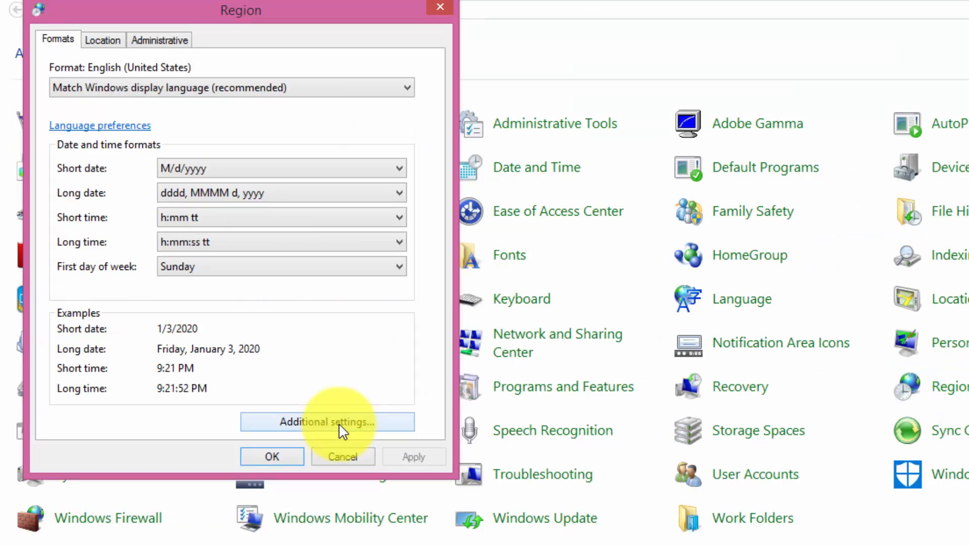
left_click(343, 431)
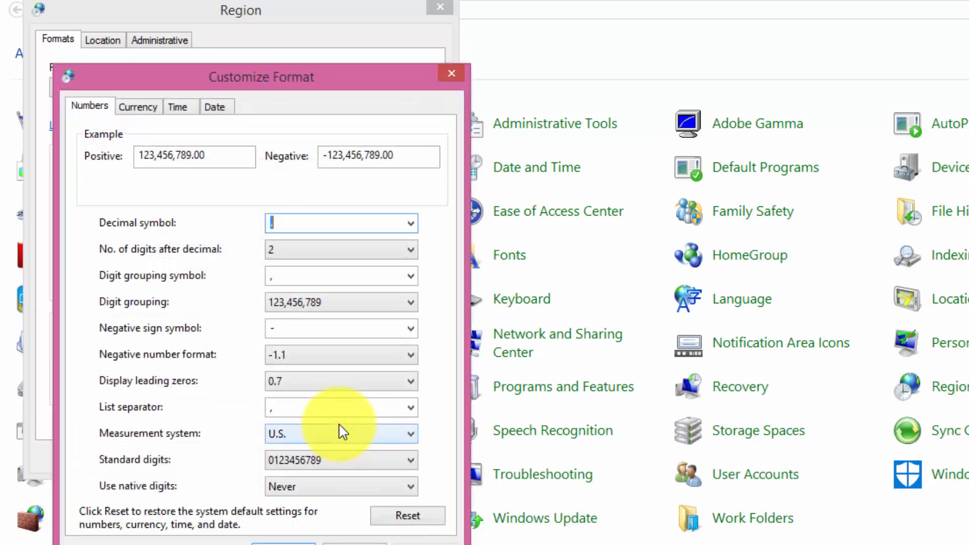
left_click(228, 111)
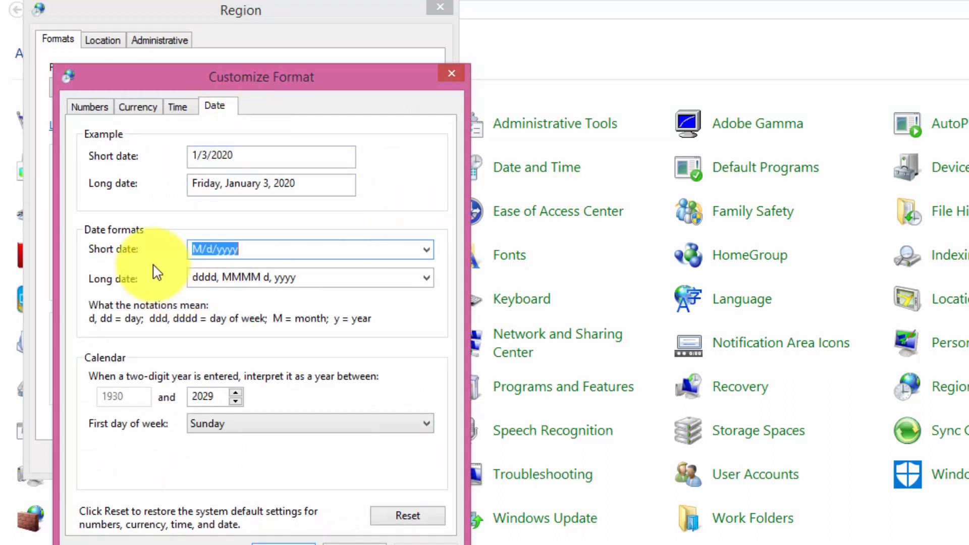
Set the Windows short date format to dd/mm/yyyy and apply the Region settings.
left_click(428, 251)
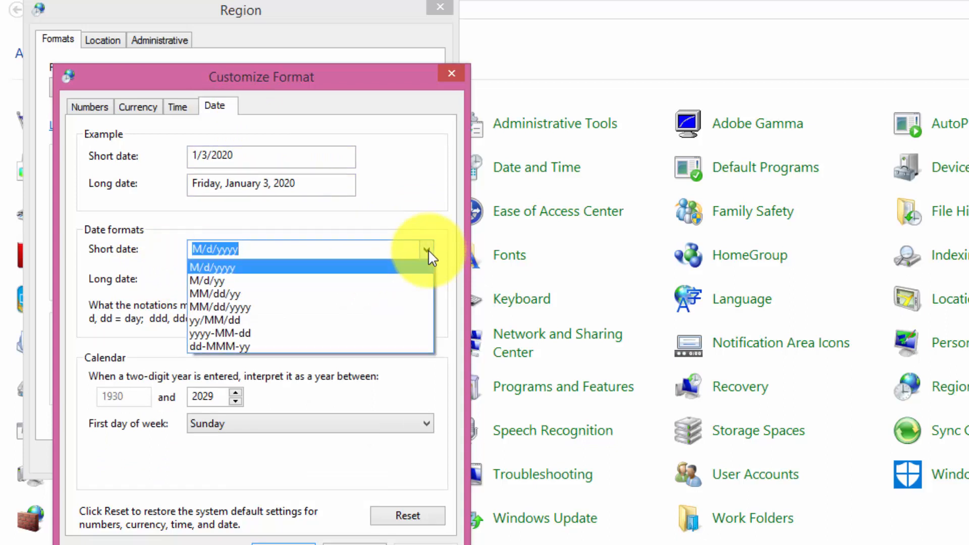
left_click(428, 250)
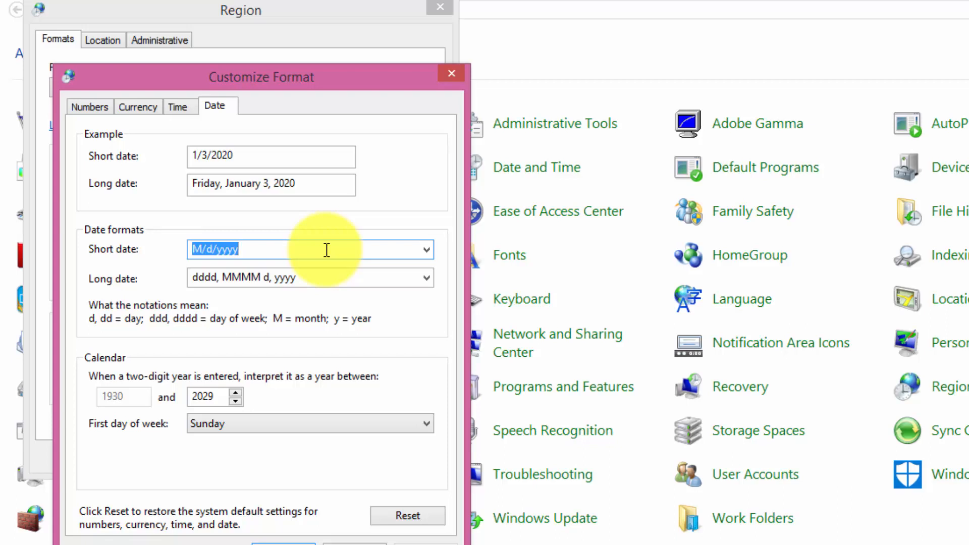
type("d")
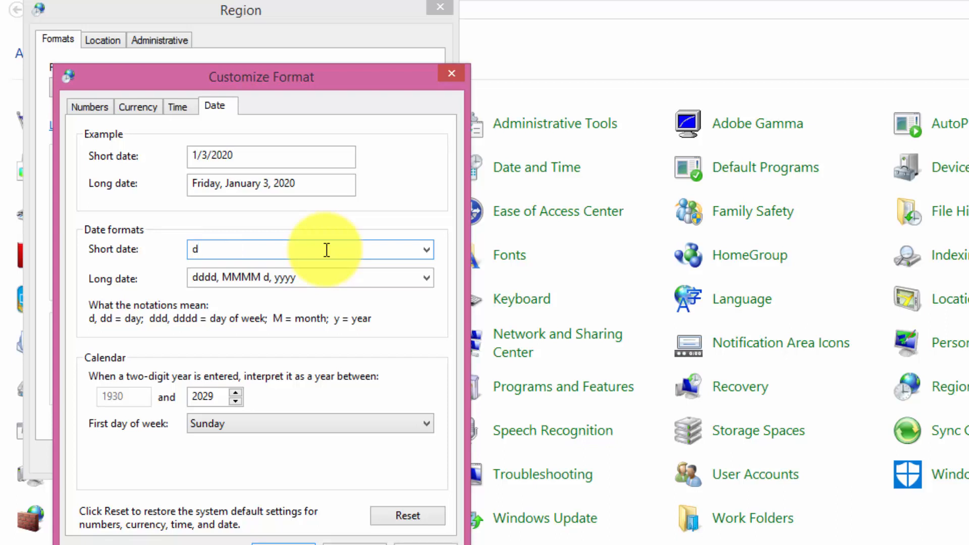
type("/m")
key("BackSpace")
key("BackSpace")
key("BackSpace")
type("dd/mm/yyyy")
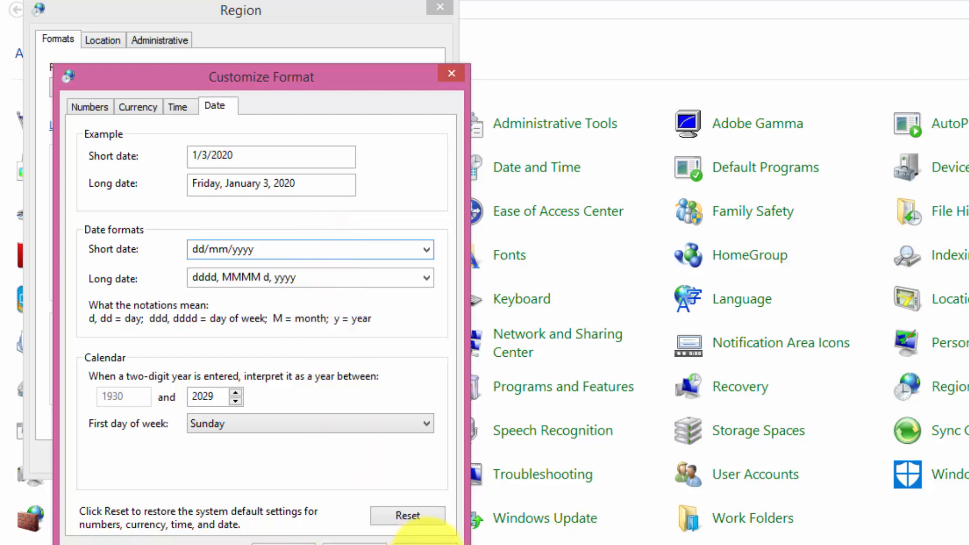
left_click(426, 543)
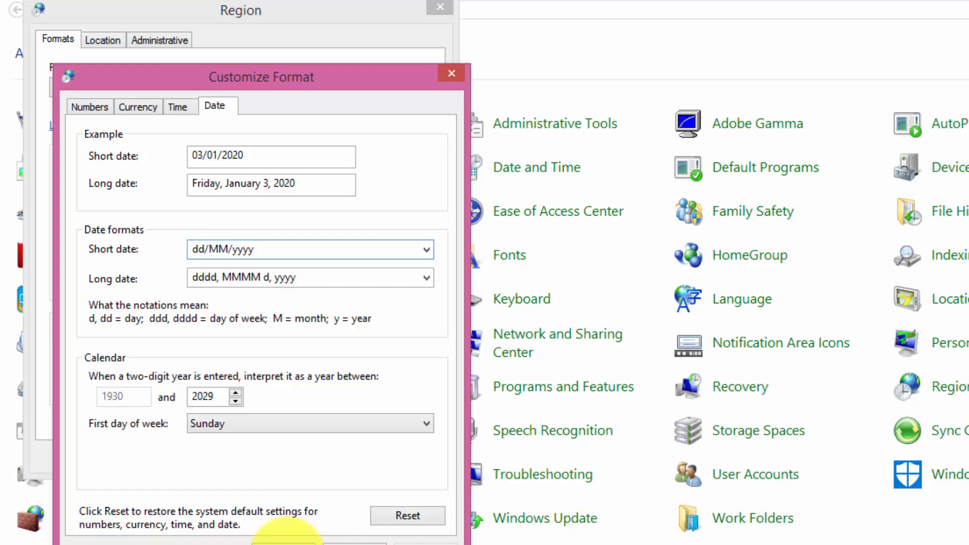
left_click(285, 540)
left_click(415, 457)
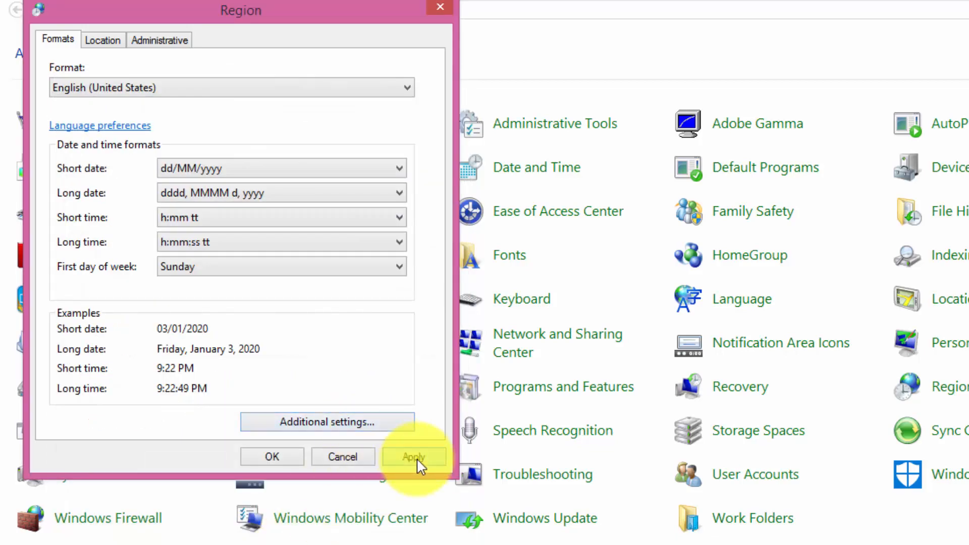
left_click(251, 459)
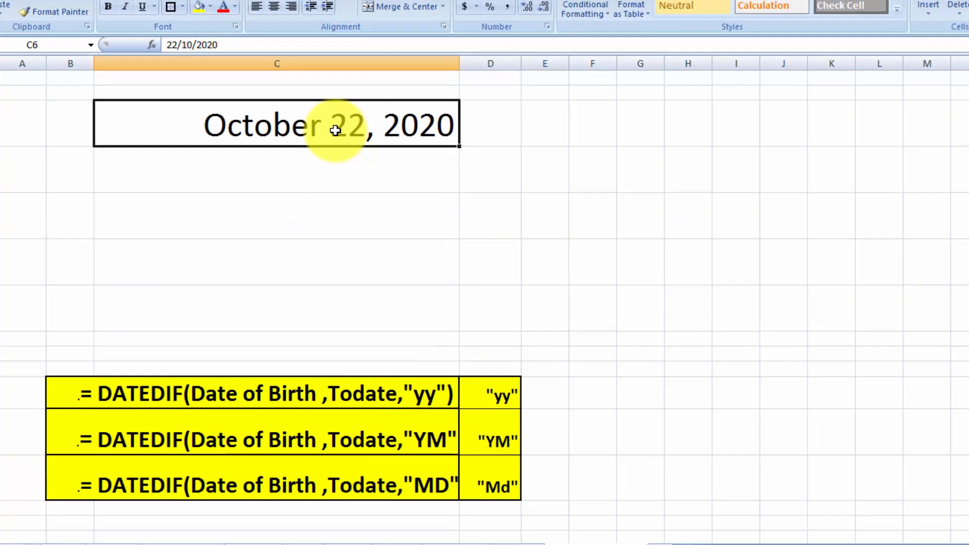
Back in the Practice workbook in Excel, enter the date 22/10/2020 in day-first order in cell C6.
type("1")
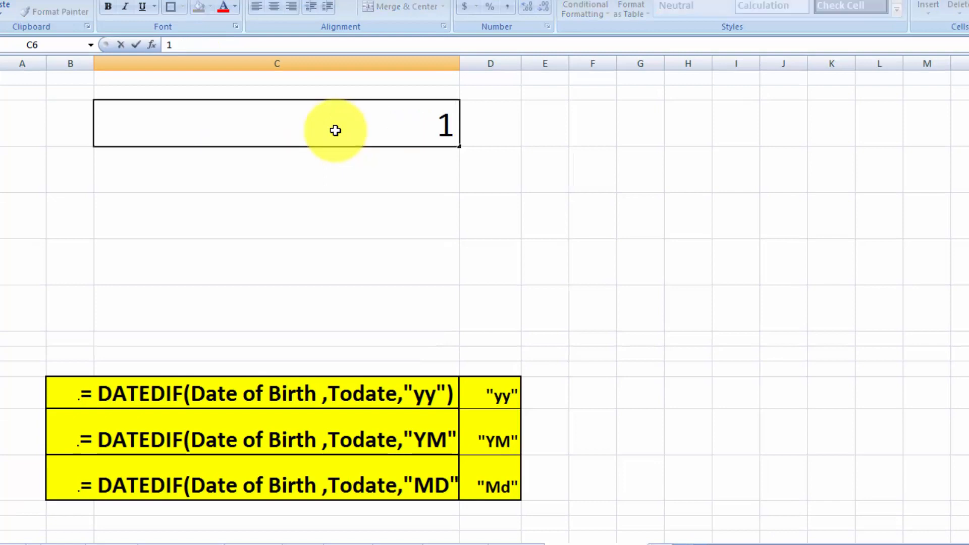
key("BackSpace")
type("22")
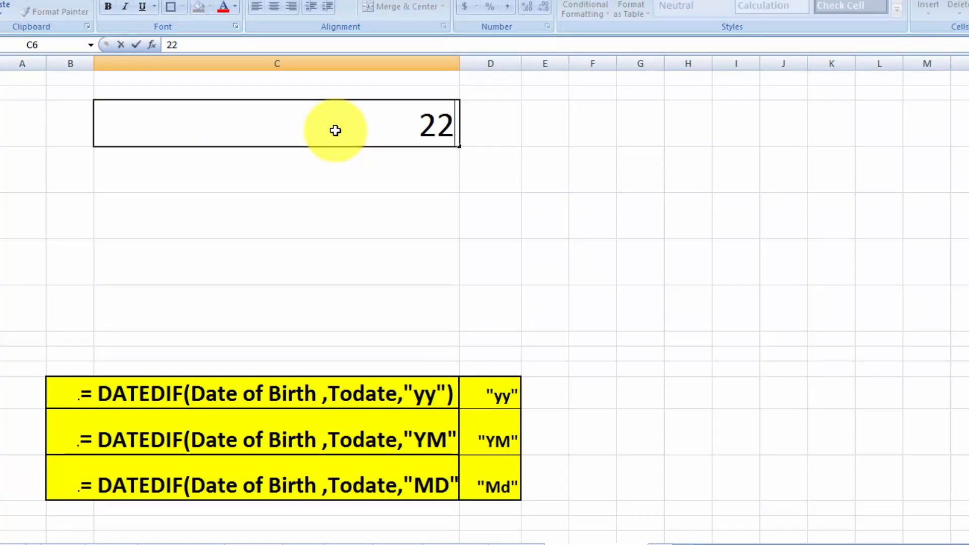
type("/10")
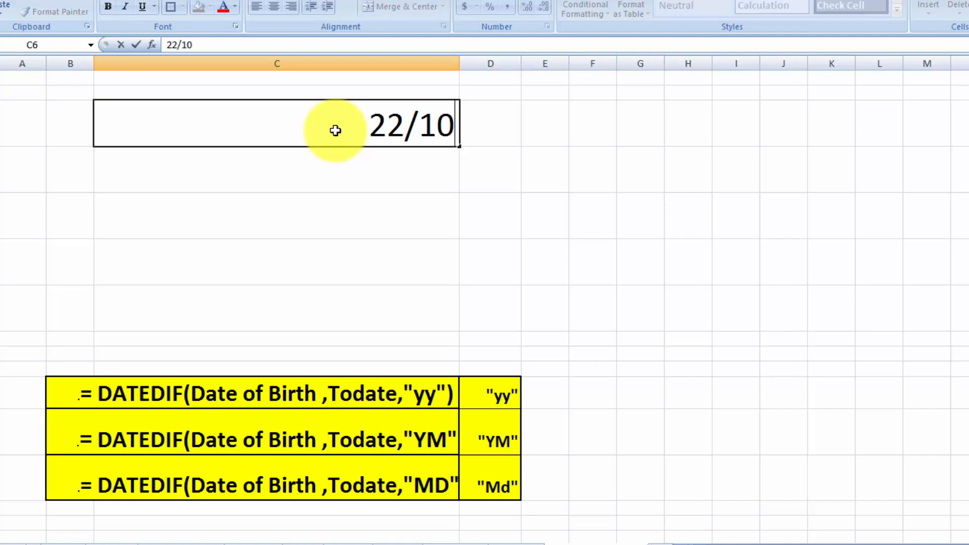
type("/")
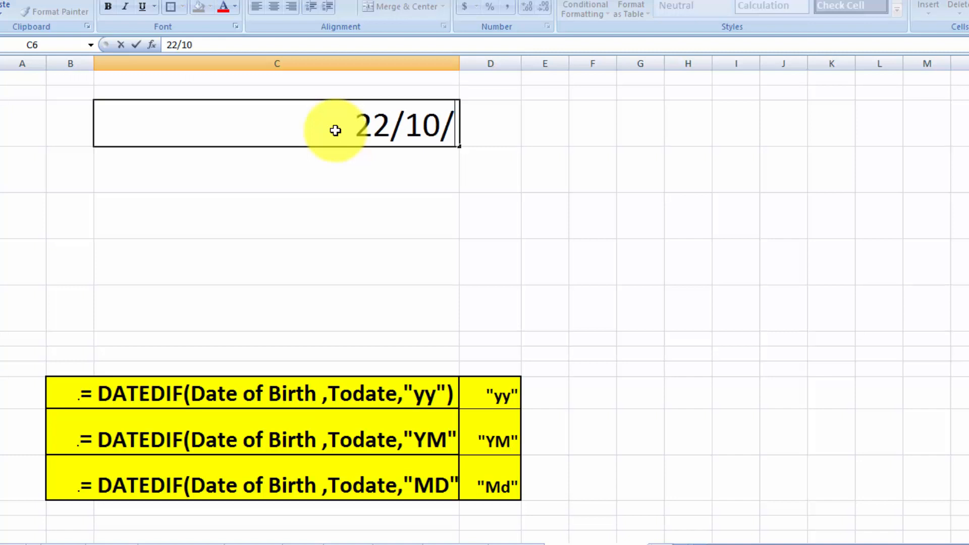
type("2020")
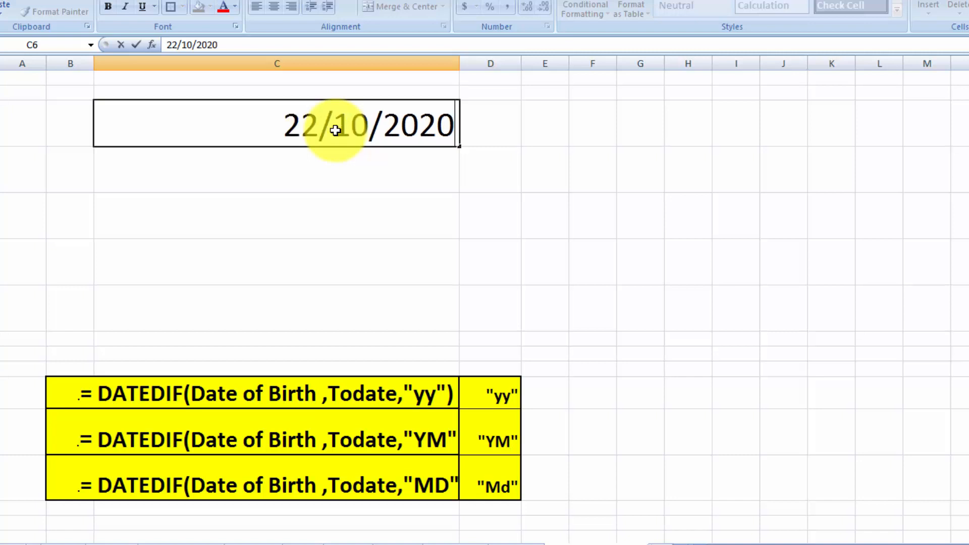
key("Return")
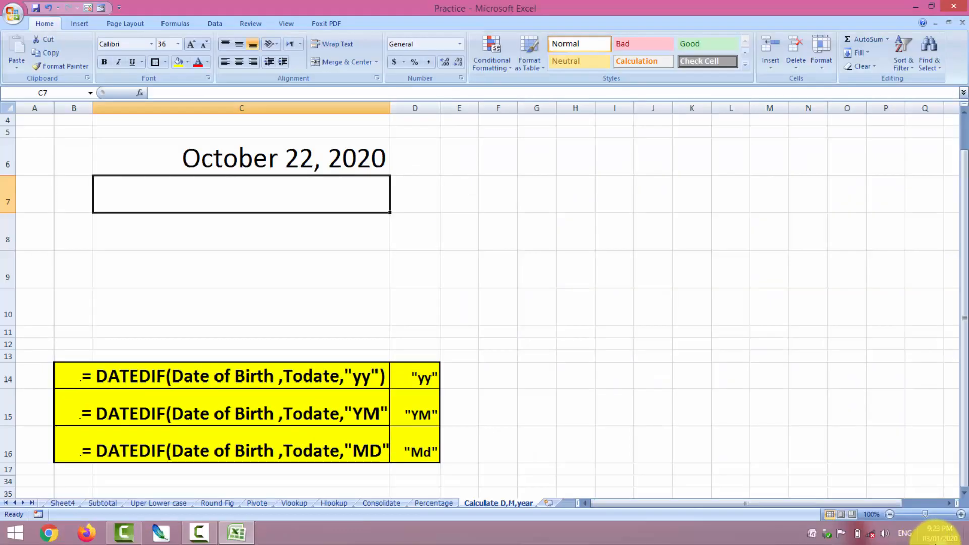
Check the system date against the new format and open the cell format settings for cell C6.
mouse_move(944, 543)
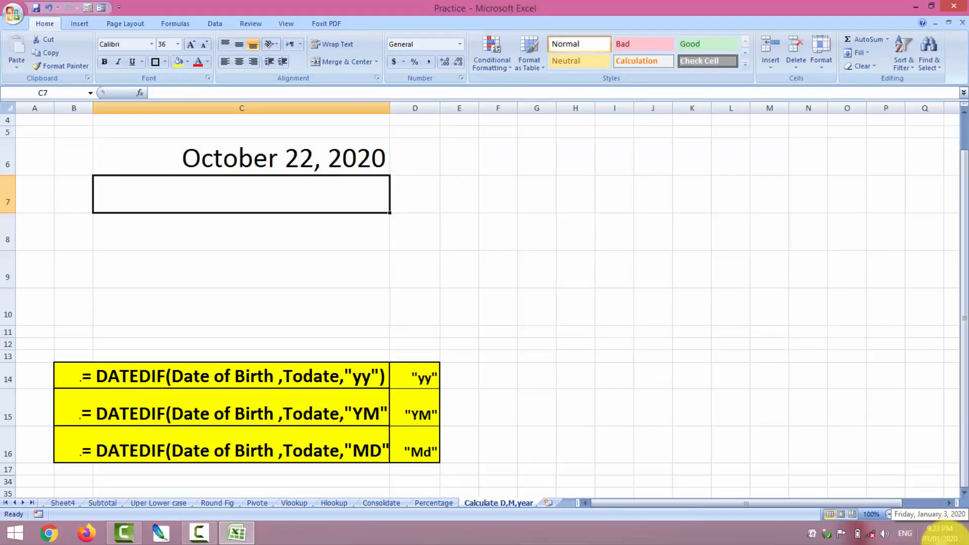
left_click(305, 161)
right_click(305, 161)
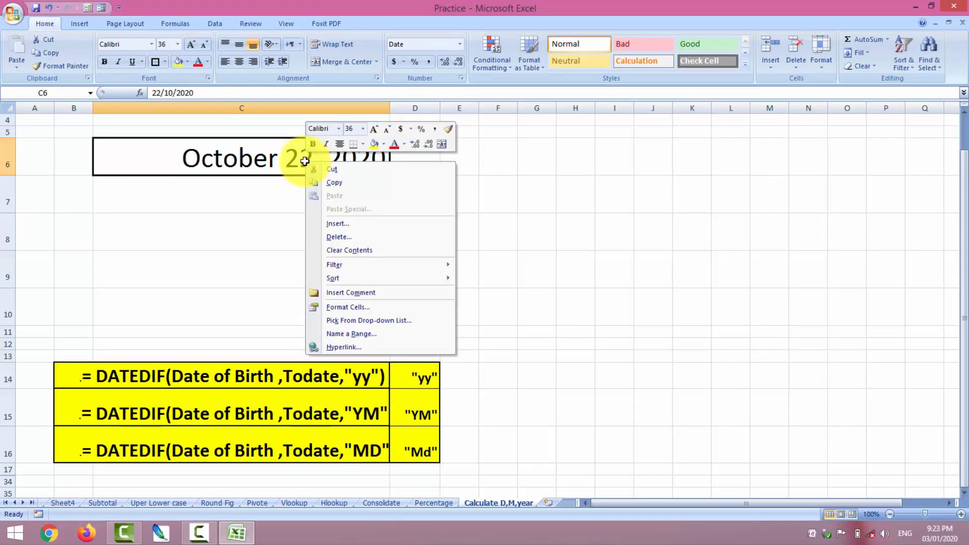
left_click(350, 309)
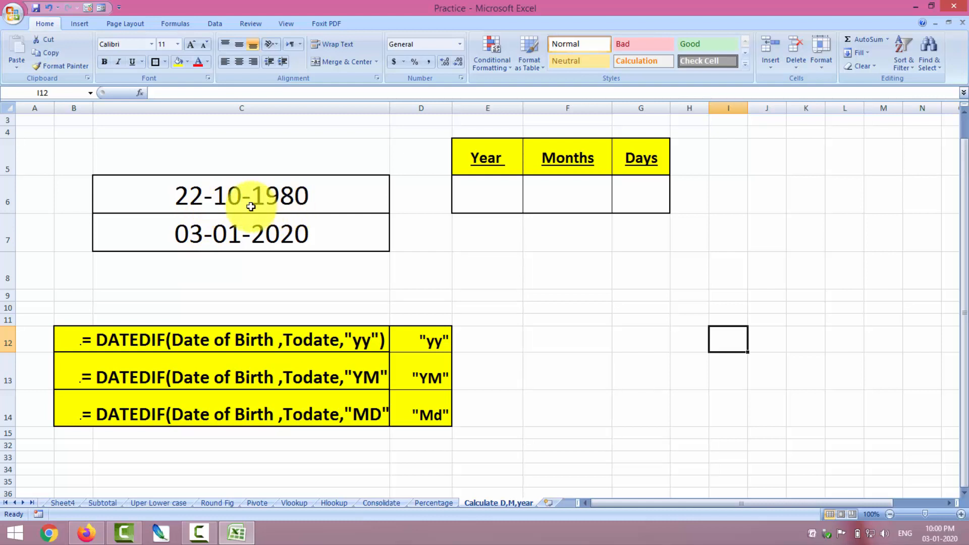
Open the Windows Control Panel and bring up the date format customization in the additional Region settings to review the short date format.
left_click(275, 197)
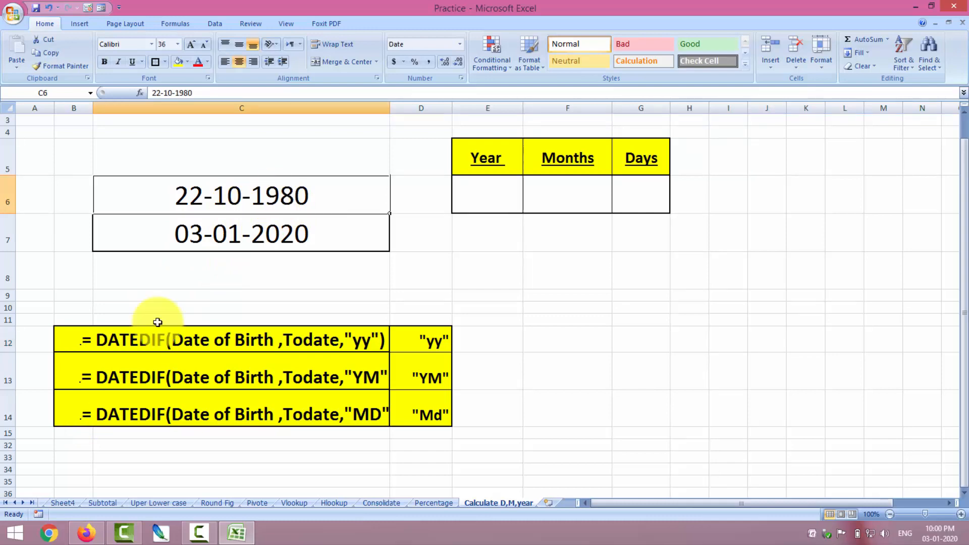
left_click(12, 538)
left_click(159, 450)
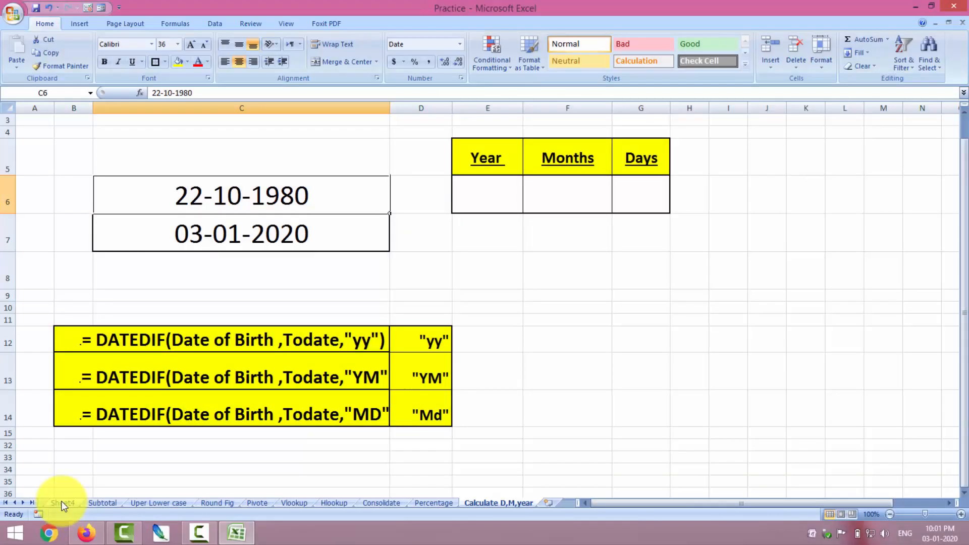
right_click(16, 534)
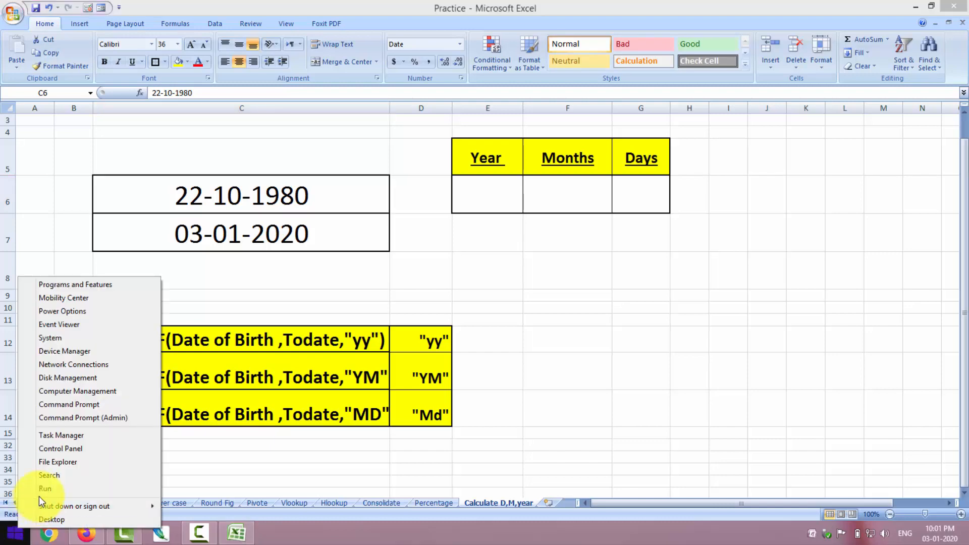
left_click(66, 449)
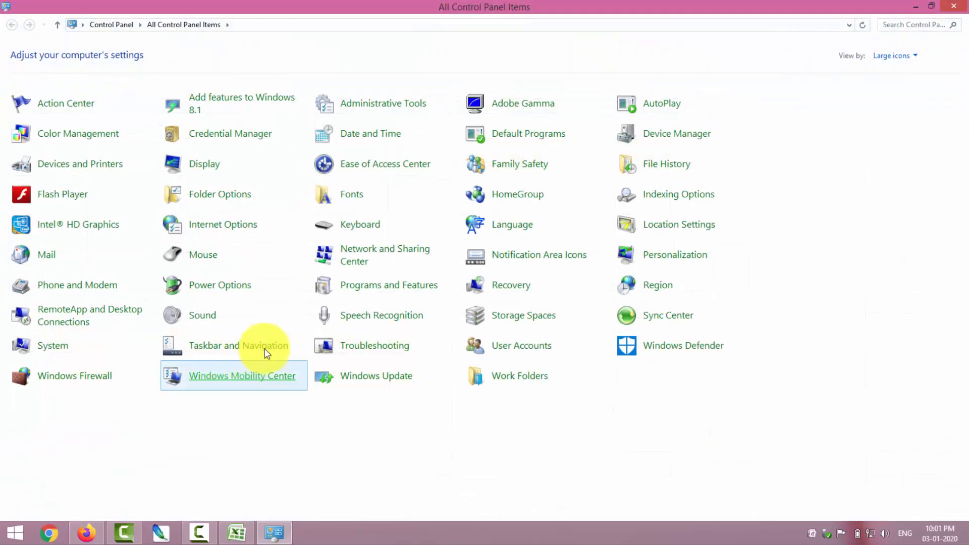
left_click(684, 286)
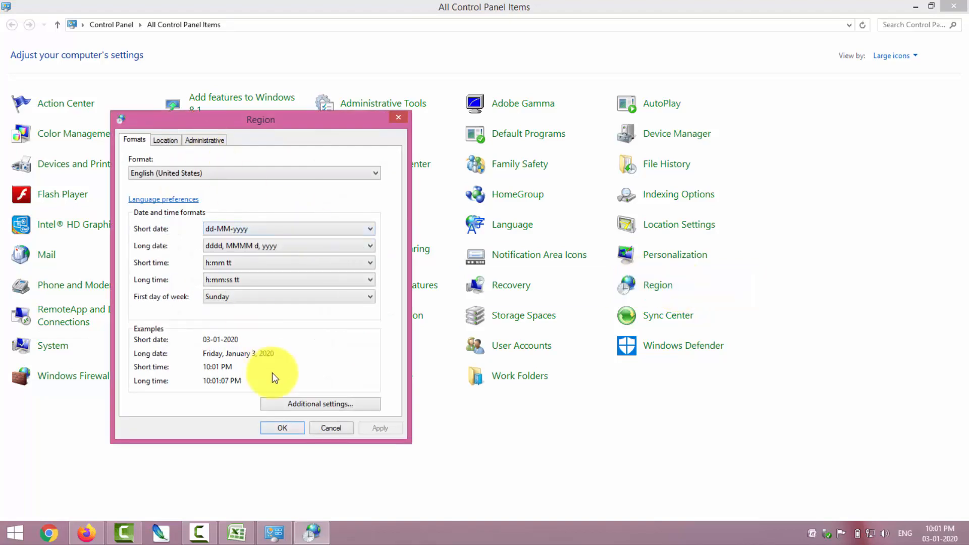
left_click(300, 404)
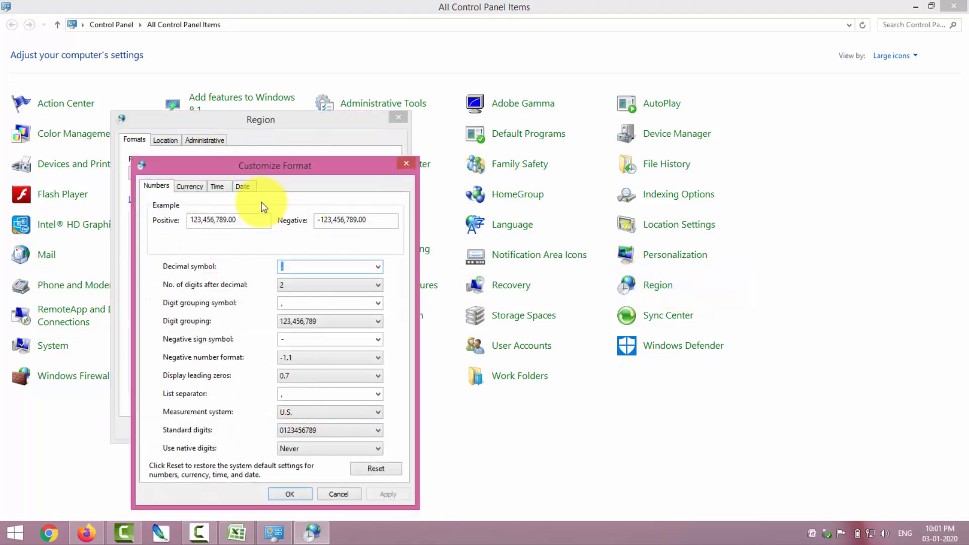
left_click(244, 190)
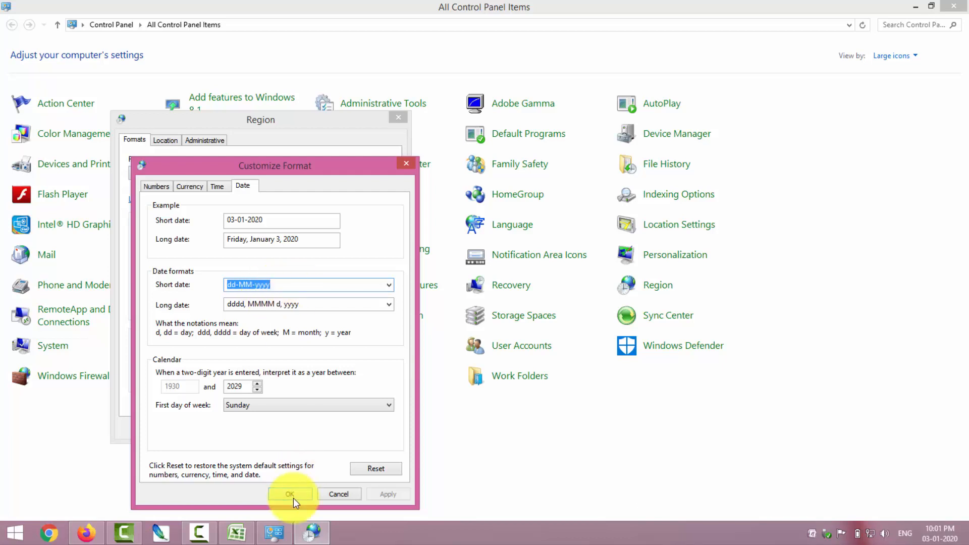
Accept the date format and Region settings, check the system date in the clock, and close the Control Panel.
left_click(281, 500)
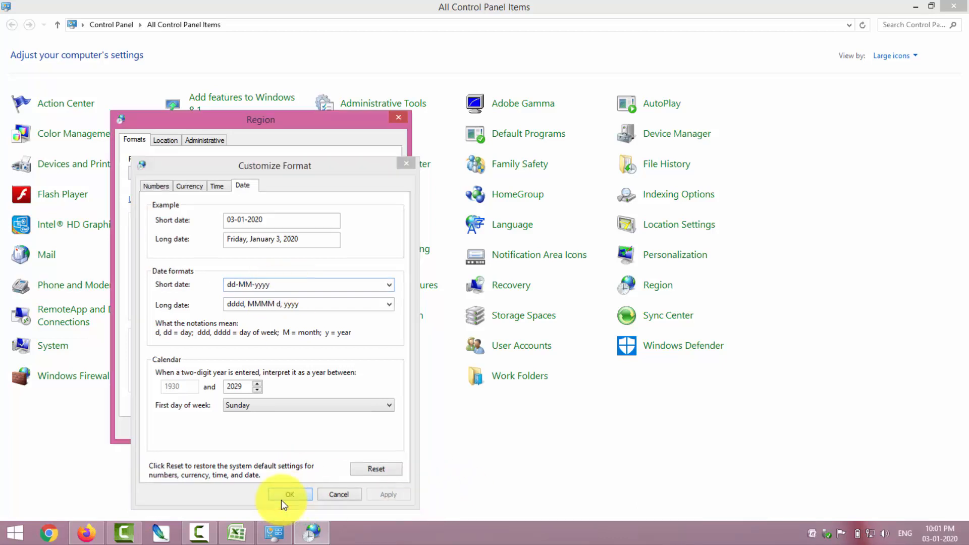
left_click(279, 426)
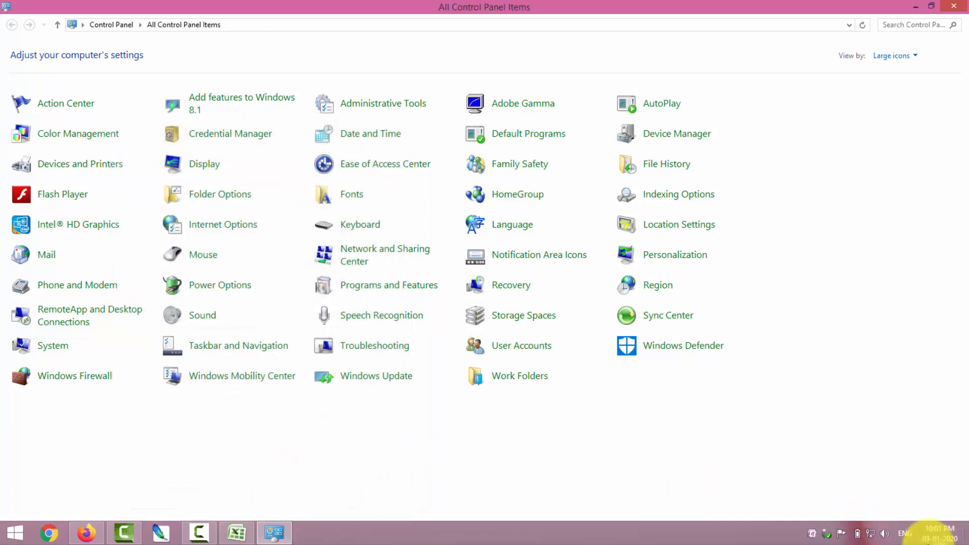
mouse_move(929, 542)
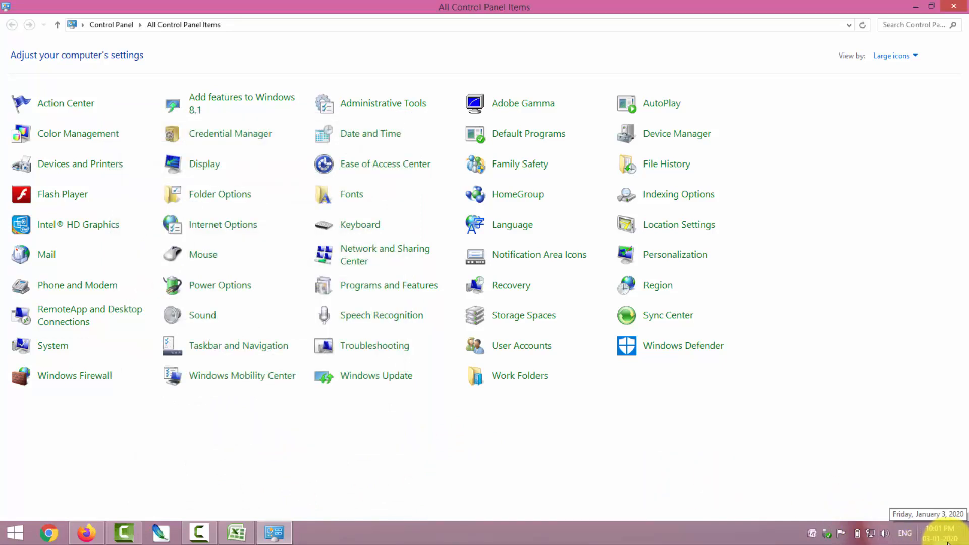
left_click(952, 8)
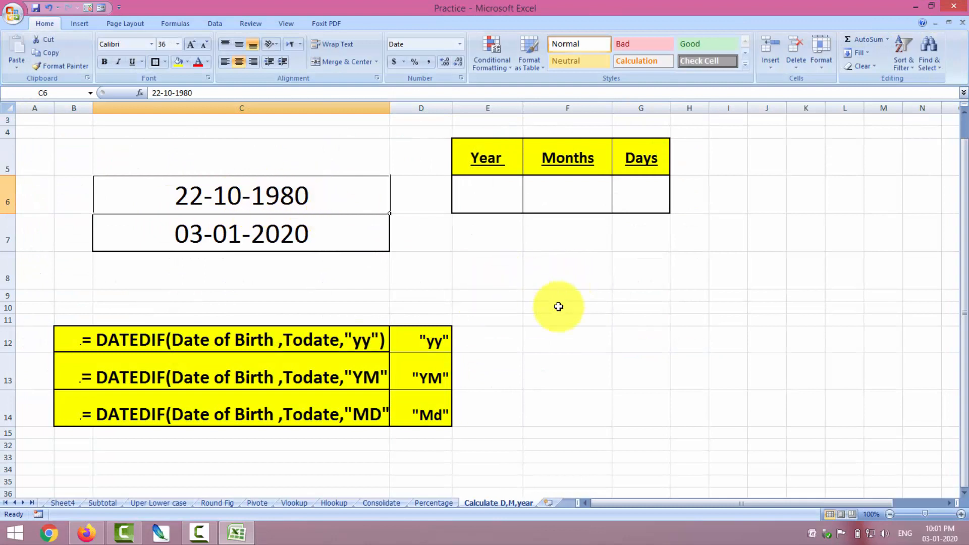
In Excel, enter a DATEDIF formula in E6 for the years, with C6 as start date, C7 as end date and unit "yy".
left_click(497, 182)
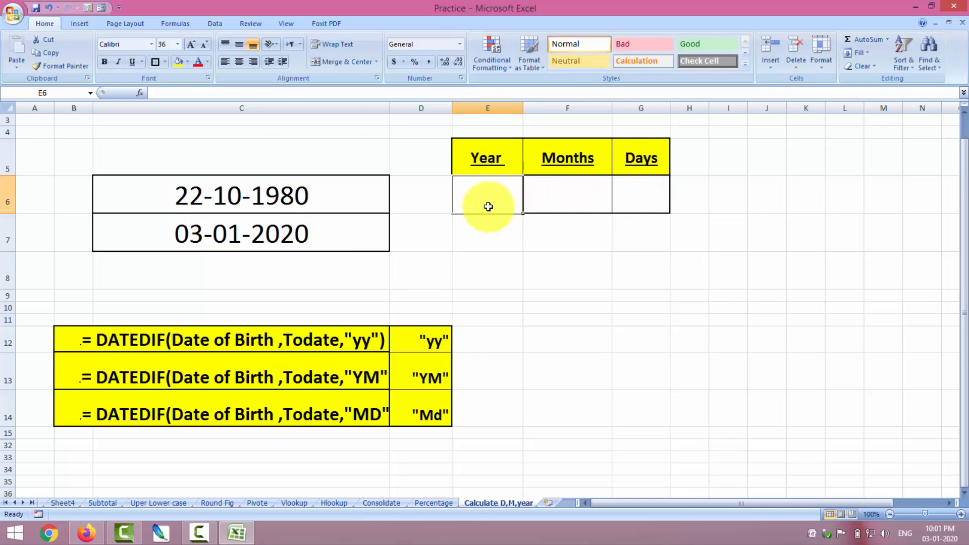
type("=")
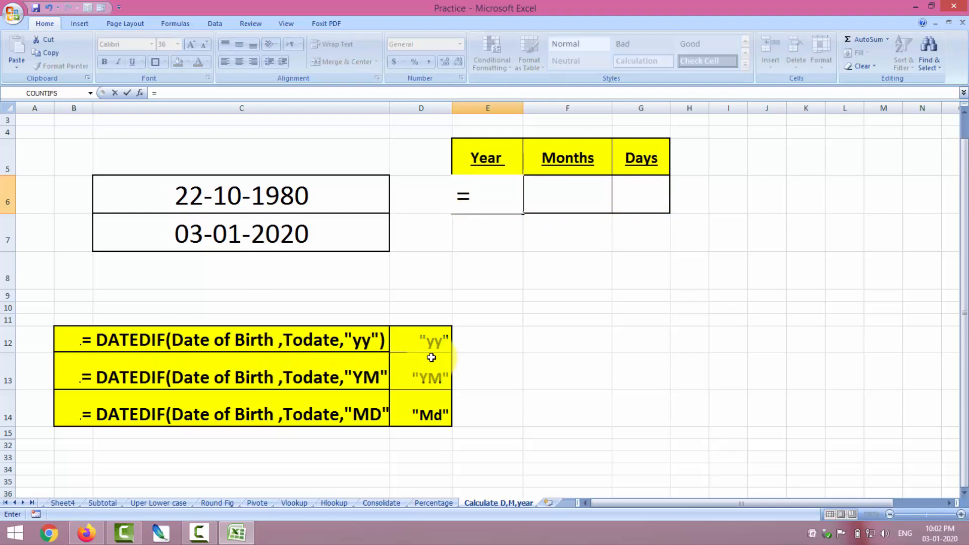
type("dated")
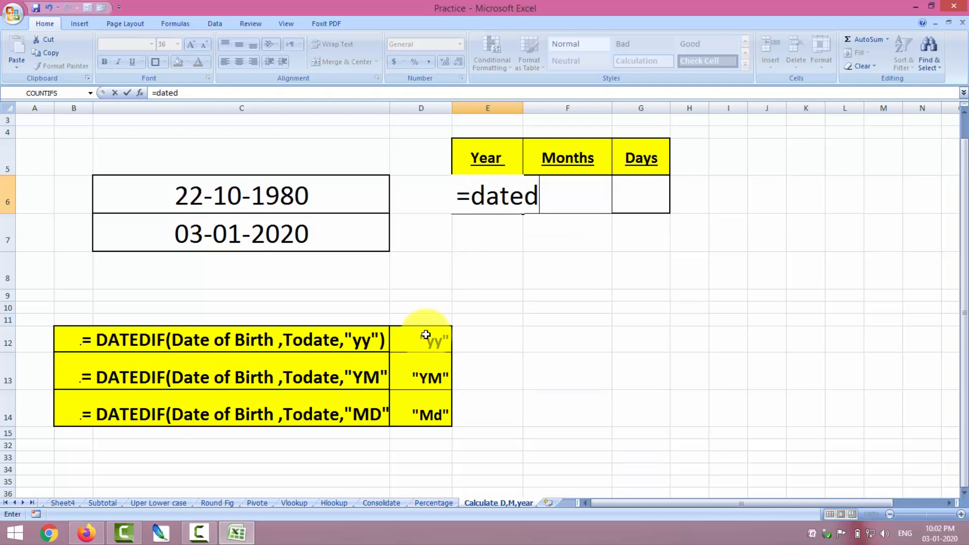
type("if(")
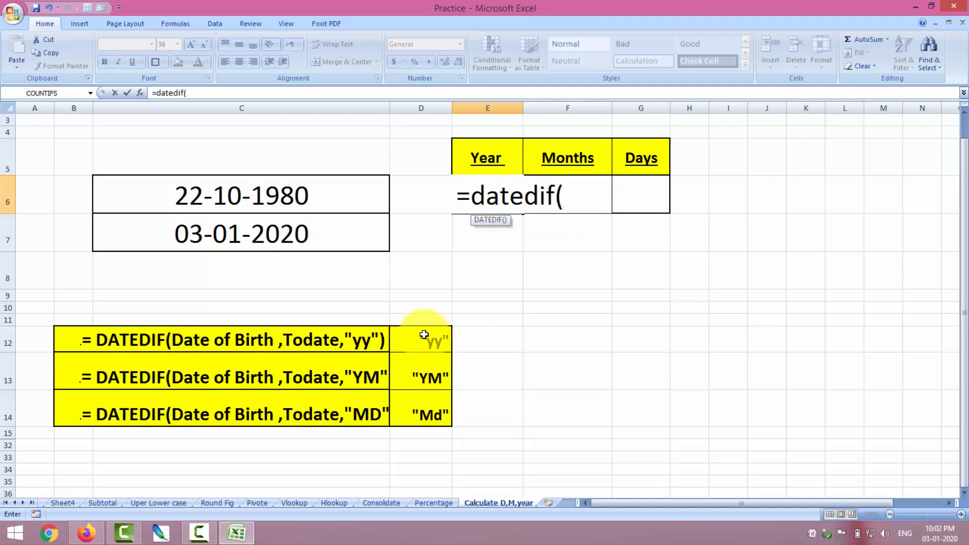
left_click(252, 192)
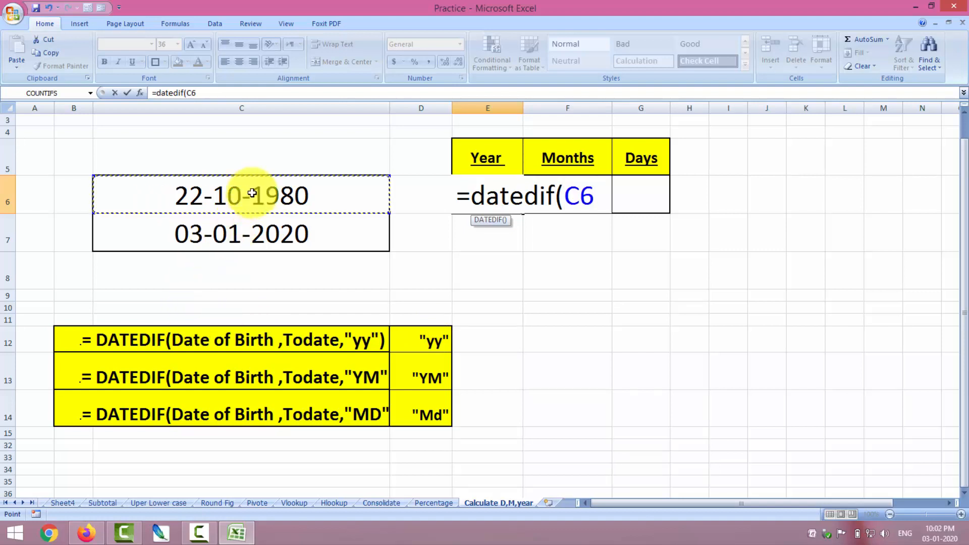
type(",")
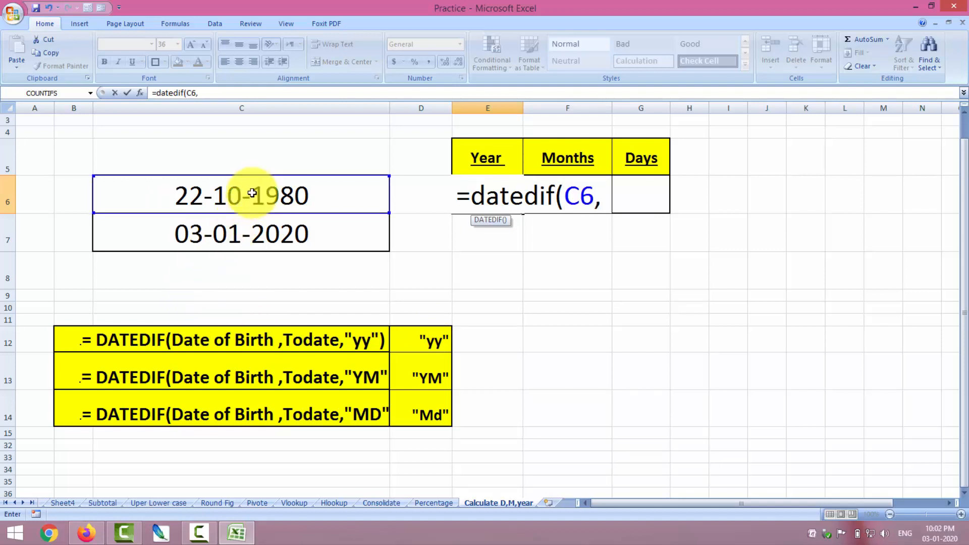
left_click(256, 229)
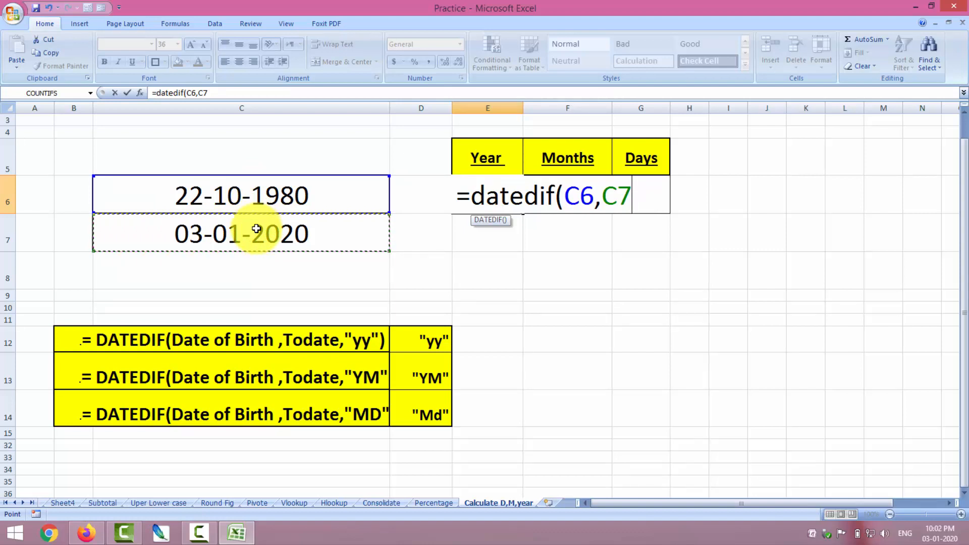
type(",")
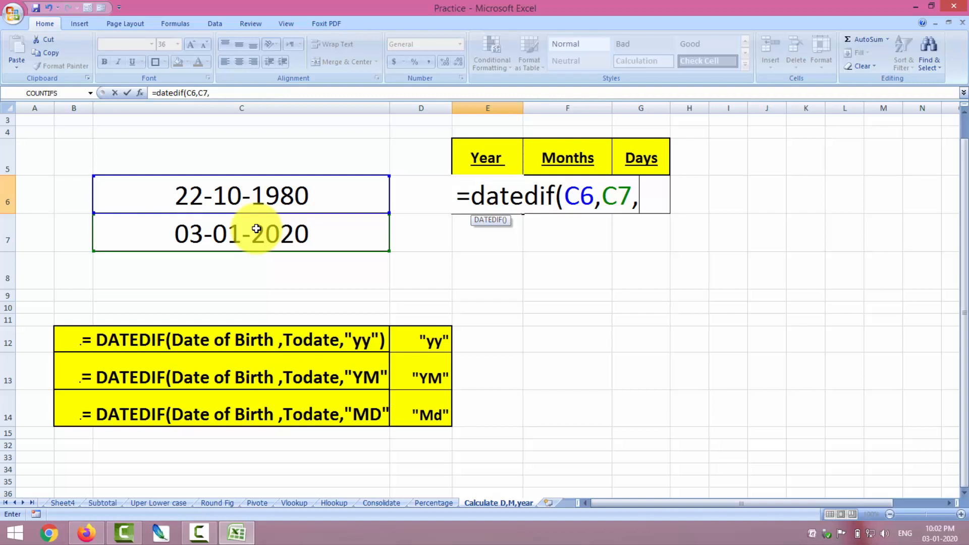
type("\"yy")
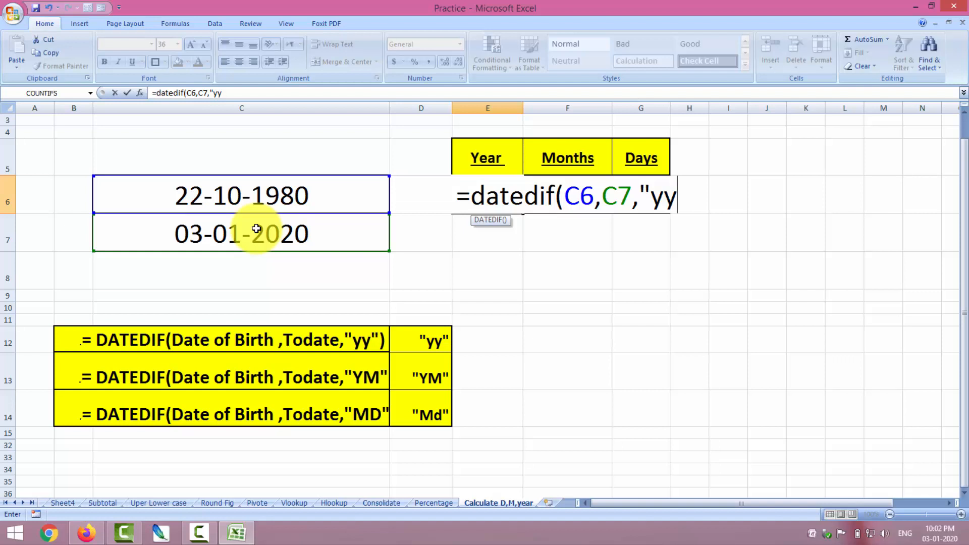
type("\")")
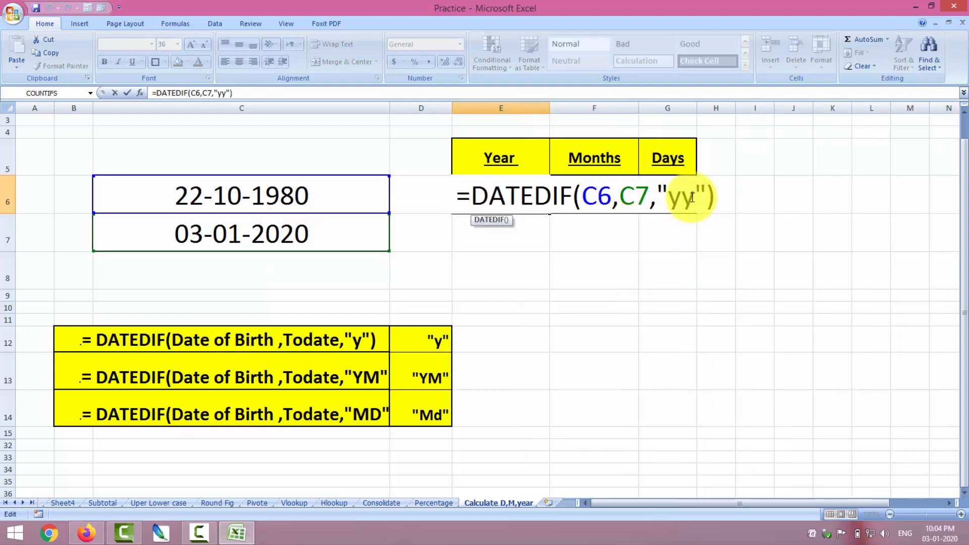
Correct the unit in the E6 year formula to "y" so it reads =DATEDIF(C6,C7,"y").
left_click(694, 202)
key("BackSpace")
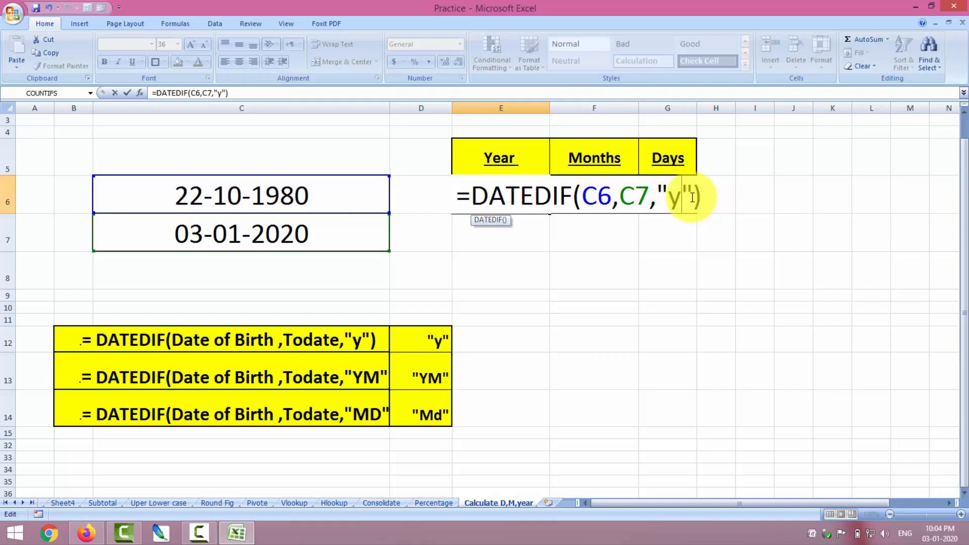
left_click(705, 199)
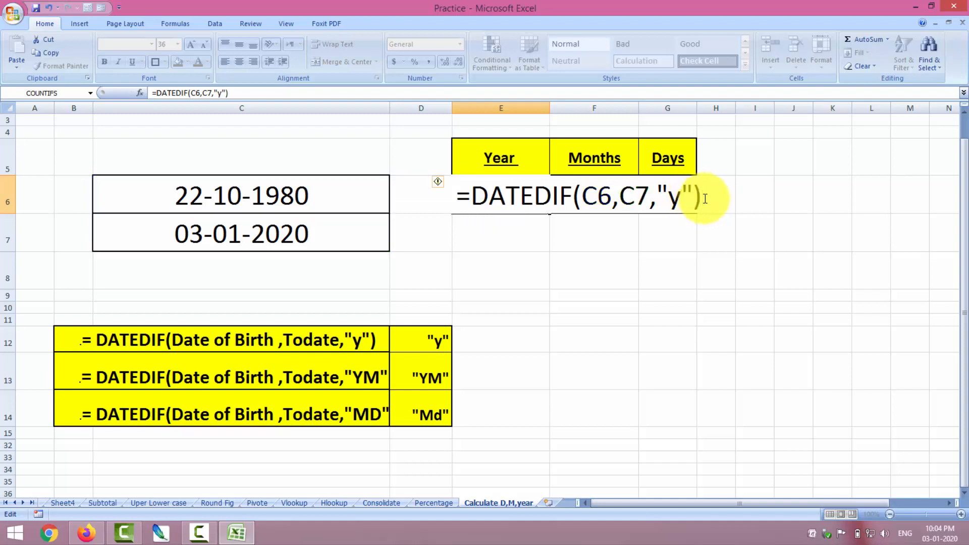
key("Return")
Reopen the year formula in E6 to review its date references and unit, leaving it as it is.
left_click(541, 200)
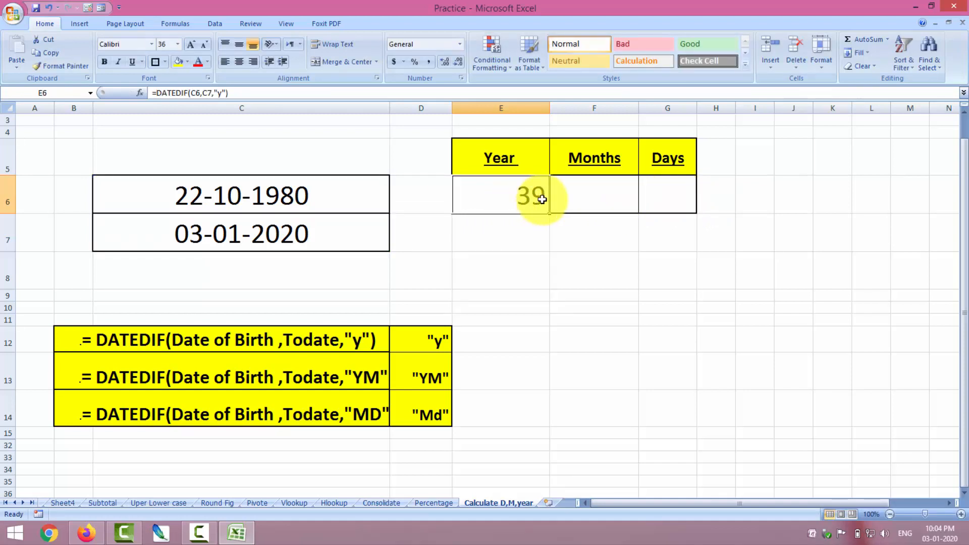
double_click(502, 200)
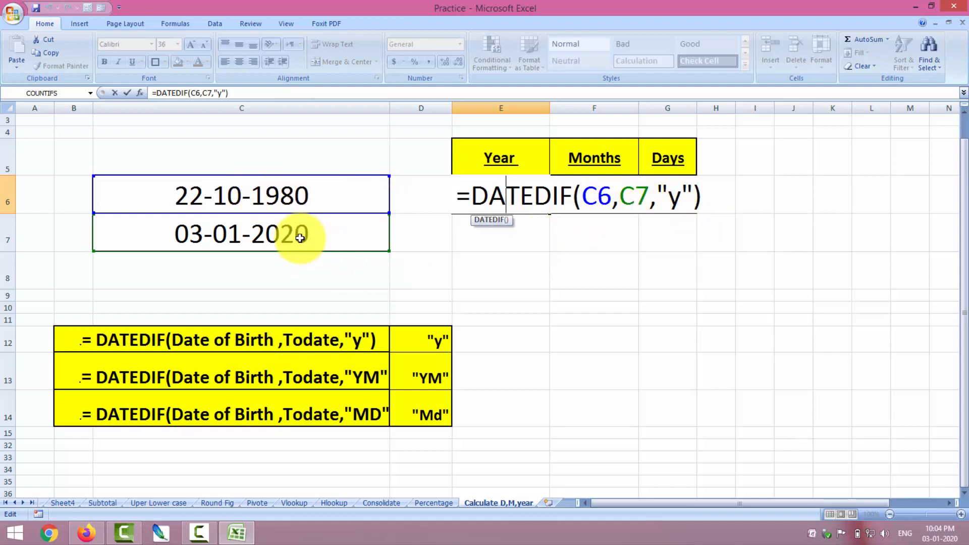
left_click(709, 198)
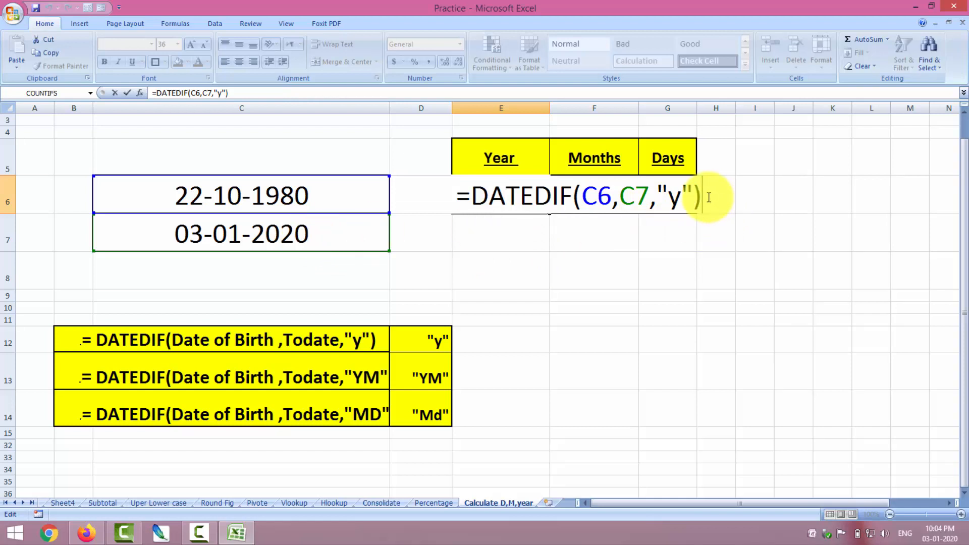
key("Return")
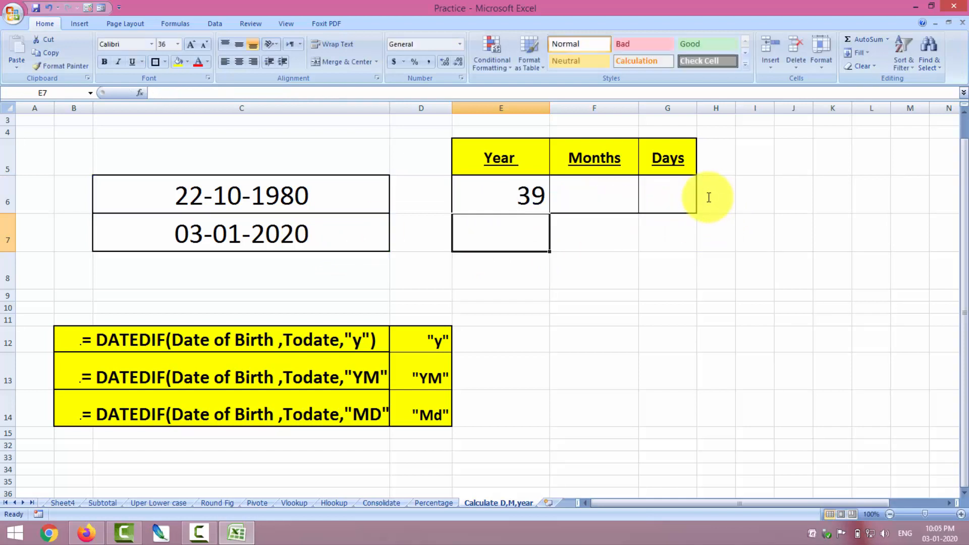
Enter a DATEDIF formula in F6 for the months, with C6 as start date, C7 as end date and unit "ym".
left_click(597, 200)
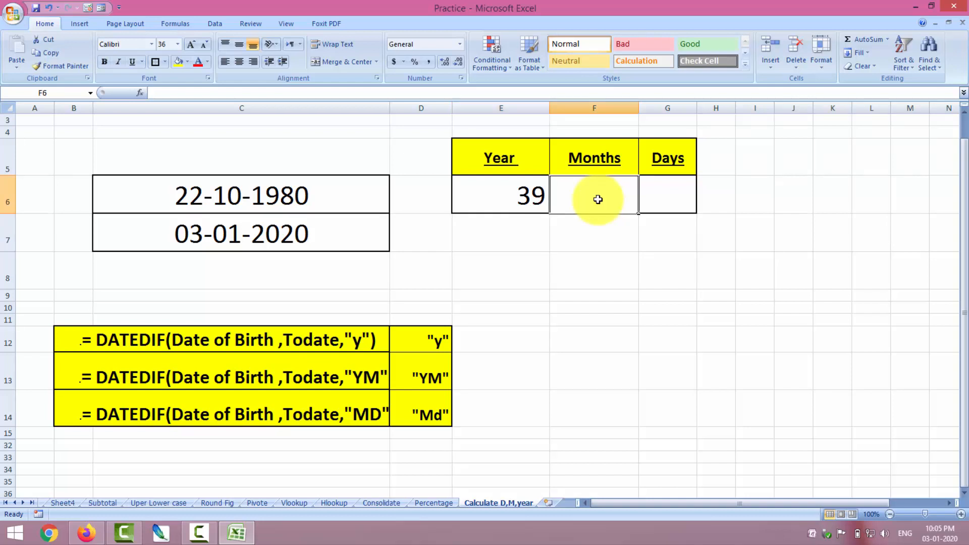
type("=")
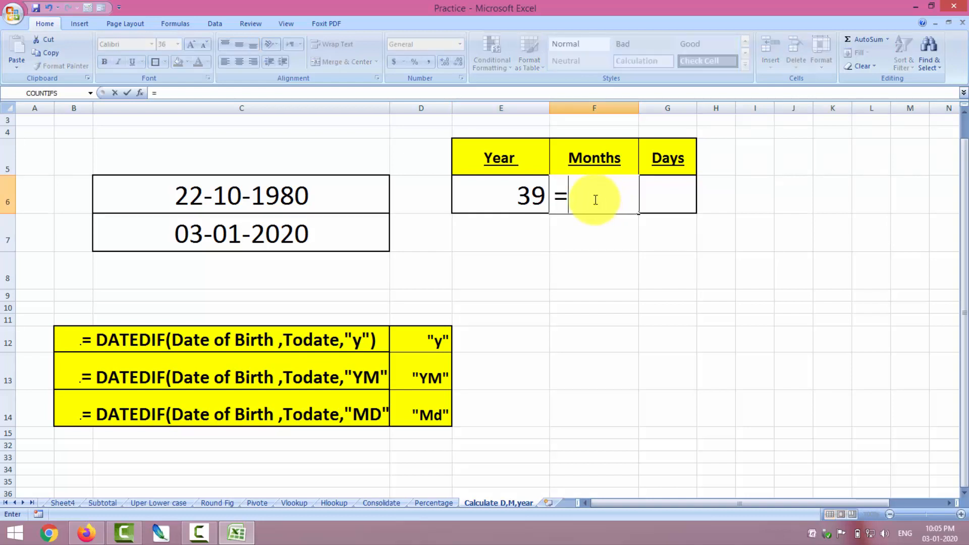
type("datedif")
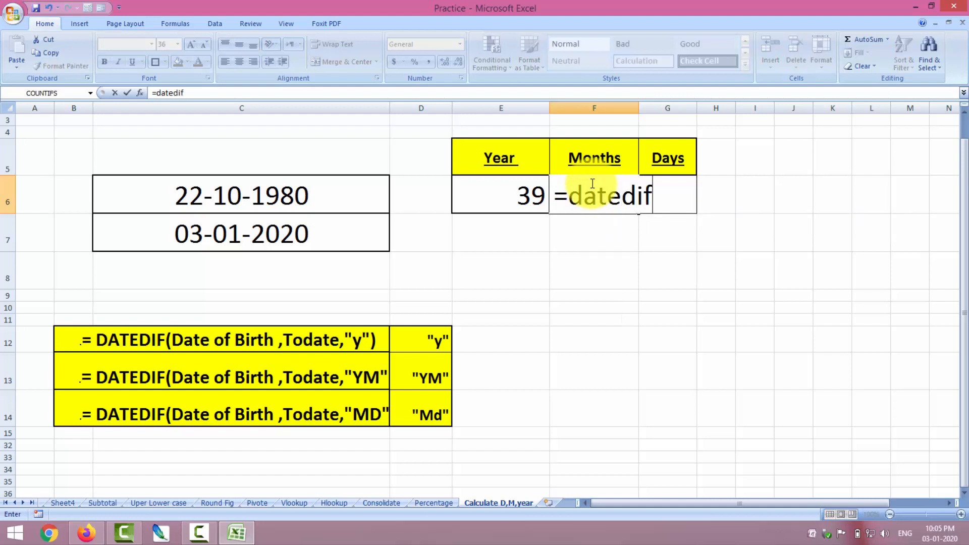
type("(")
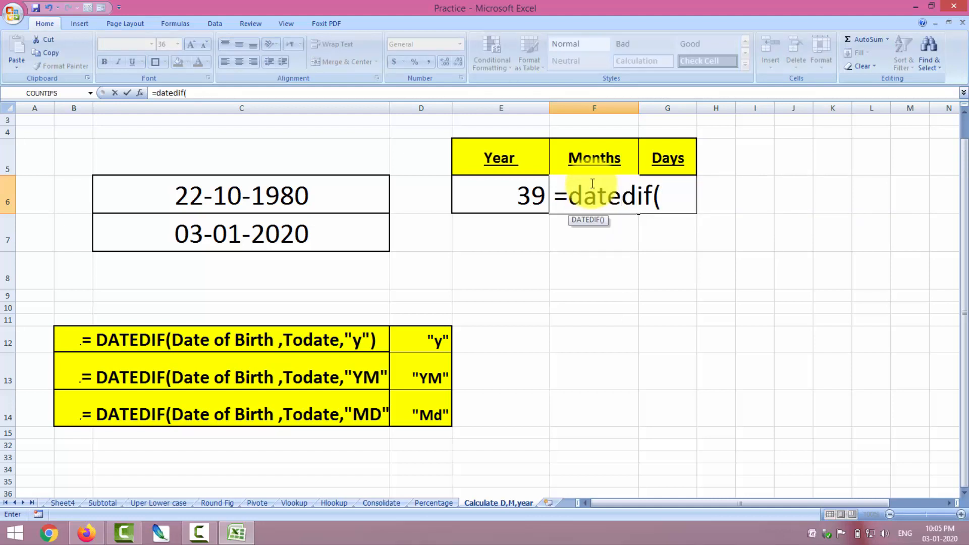
left_click(364, 196)
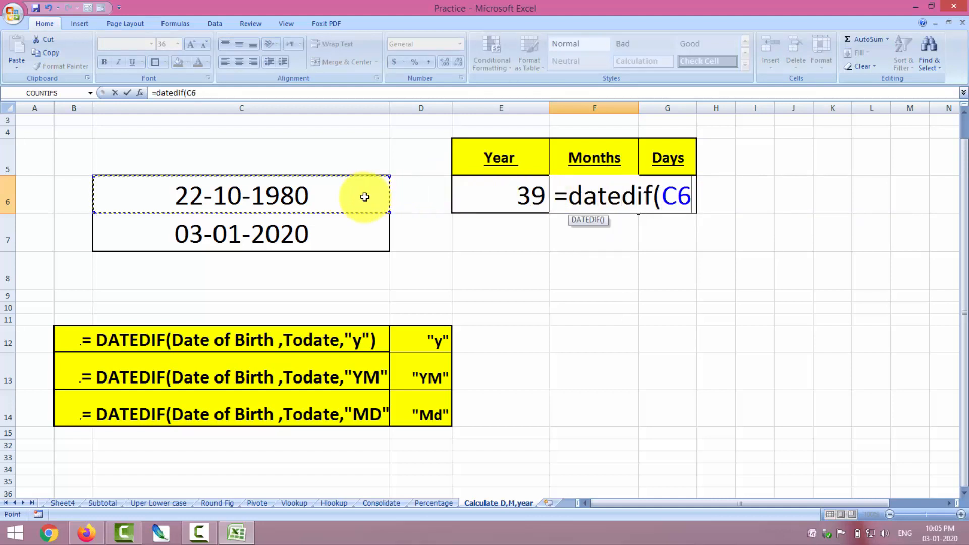
type(",")
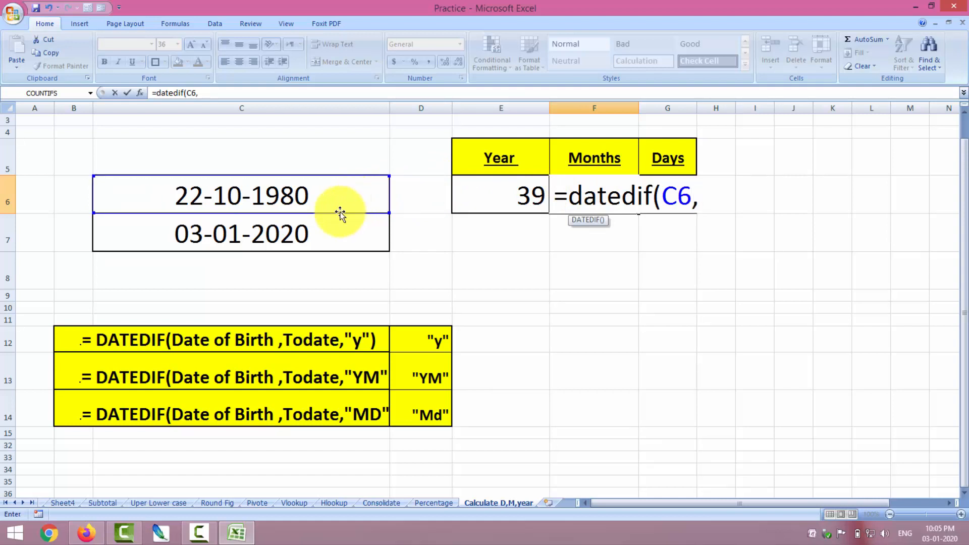
left_click(326, 232)
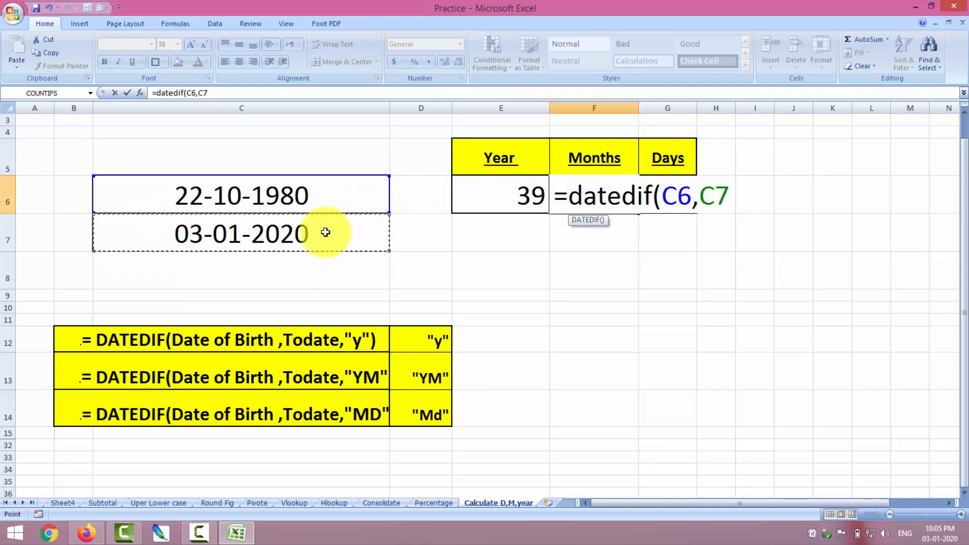
type(",")
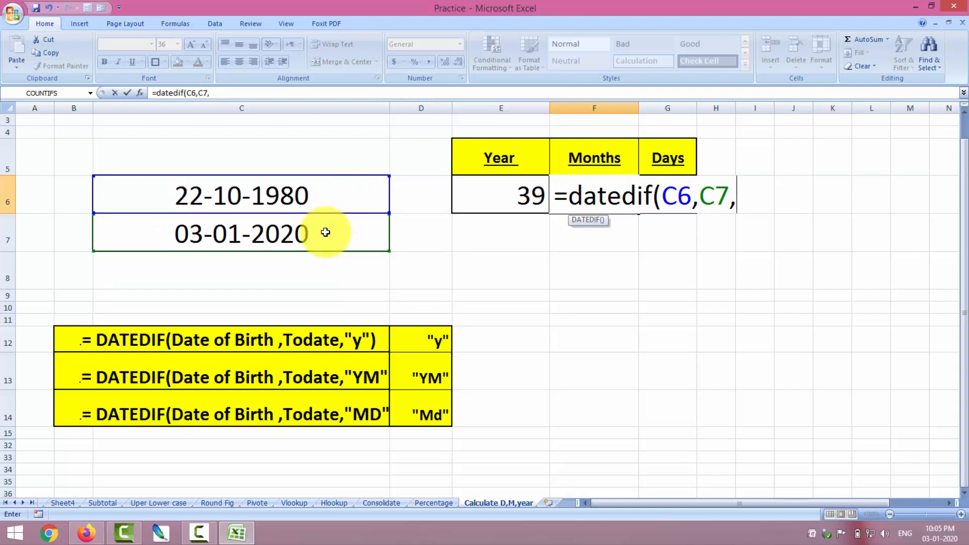
type("\"")
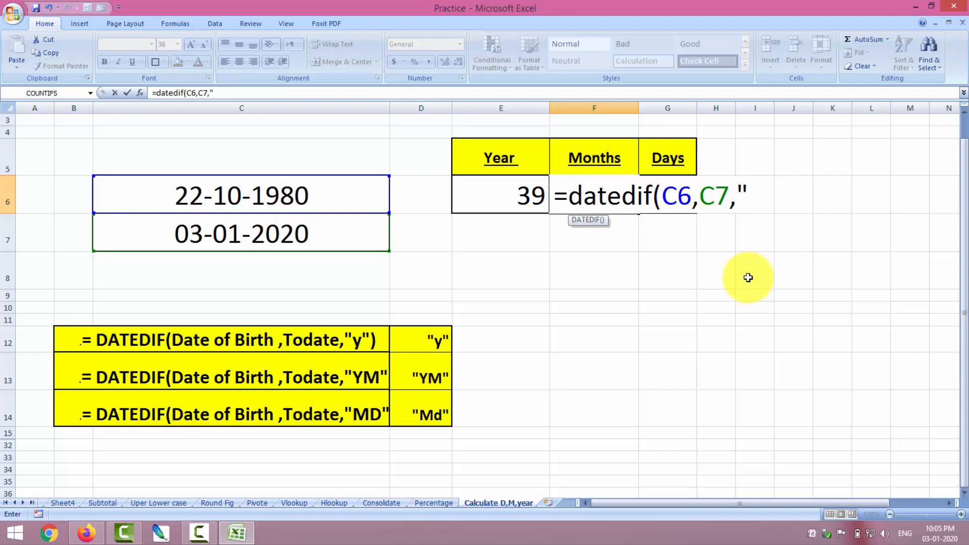
type("ym\"")
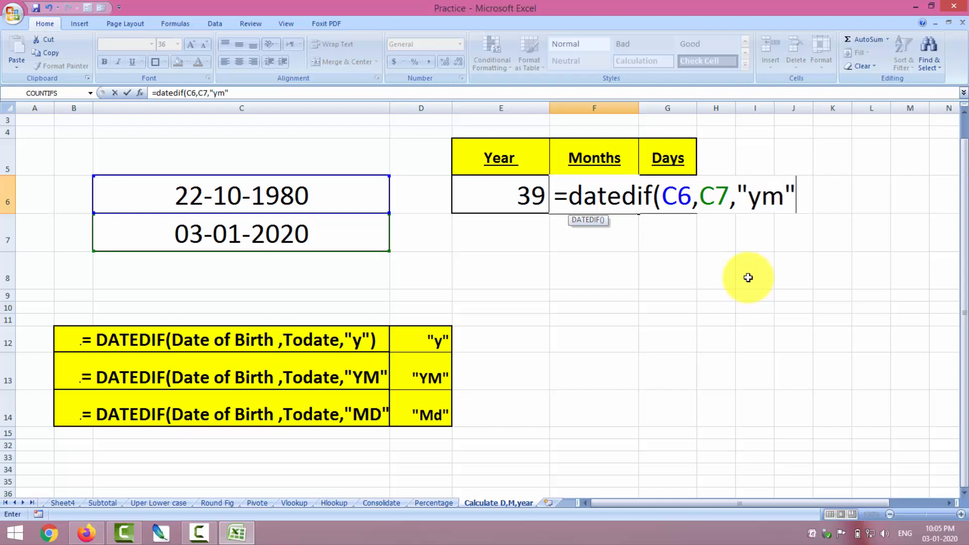
type(")")
key("Return")
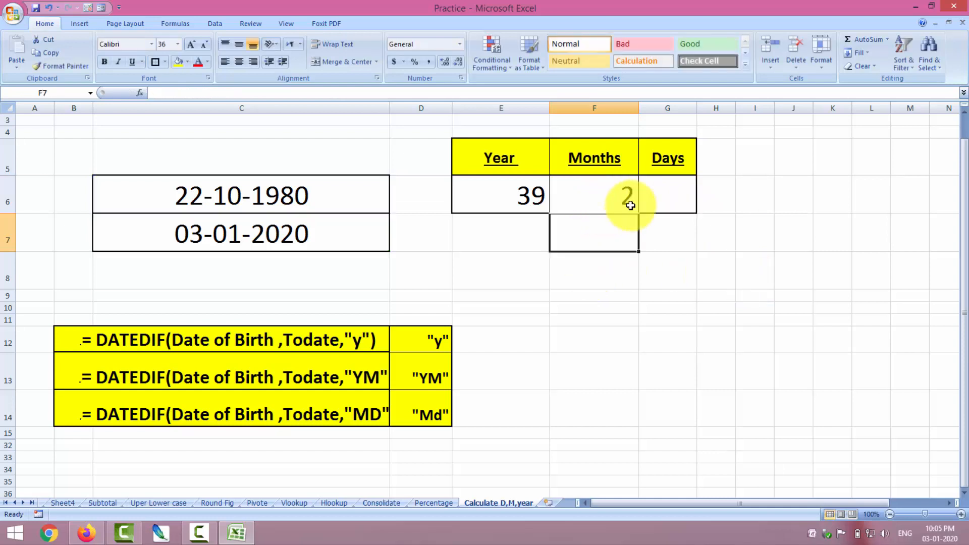
left_click(662, 207)
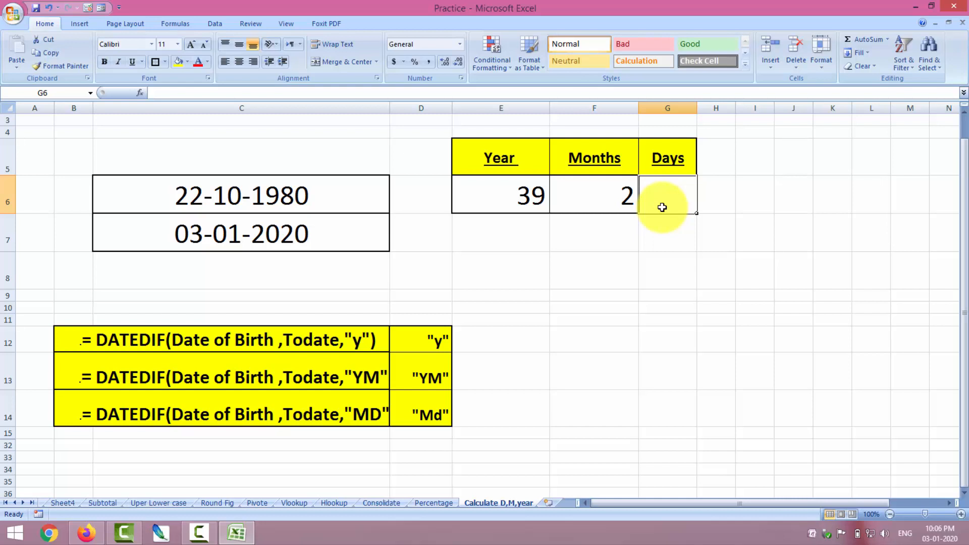
type("=")
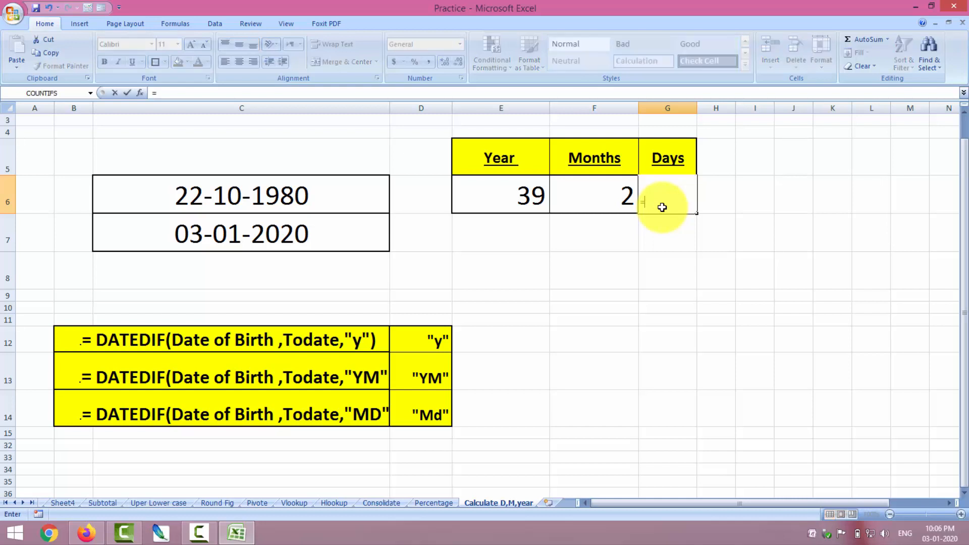
type("if")
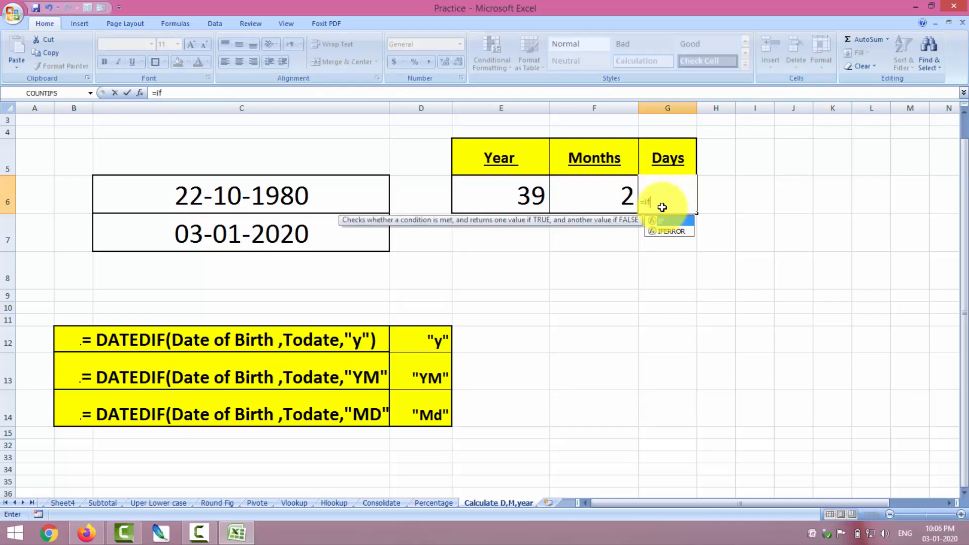
type("(")
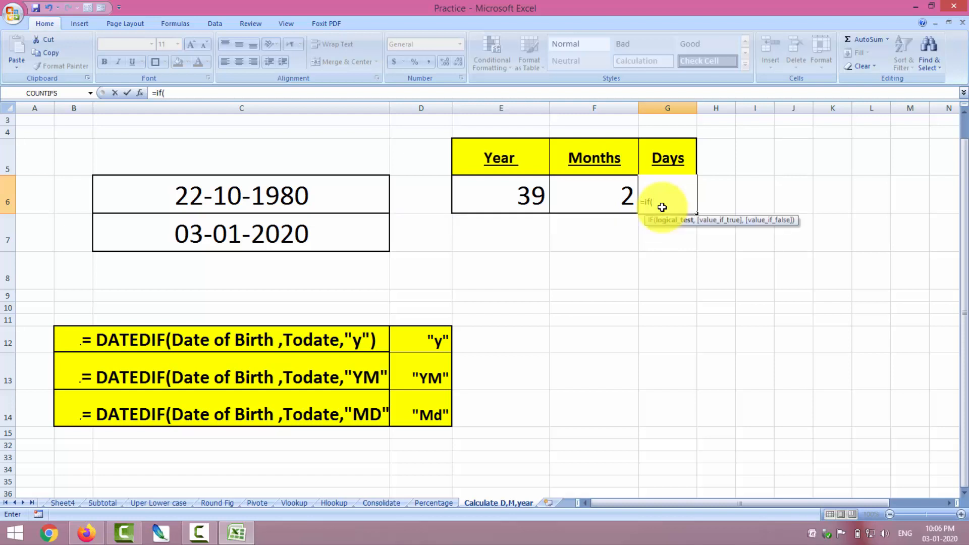
key("Escape")
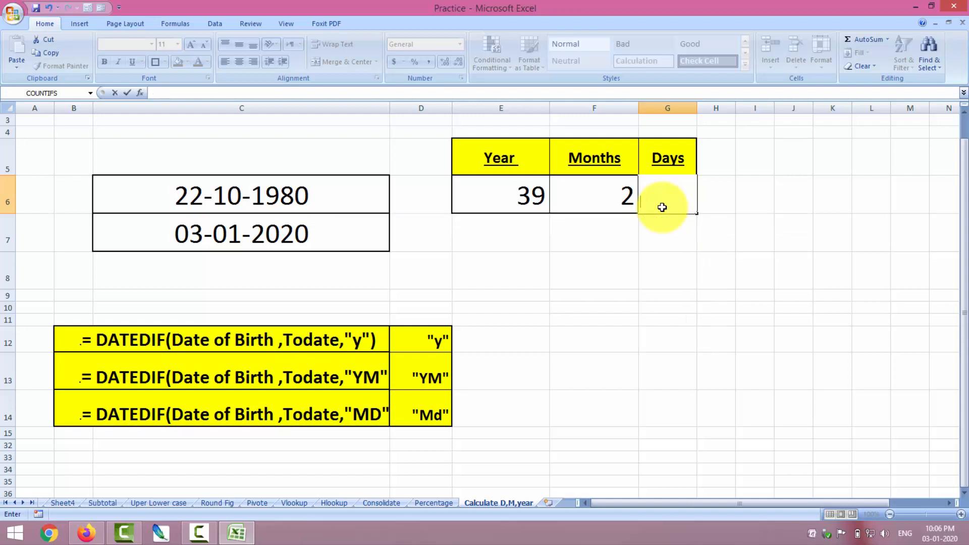
left_click(683, 254)
Write the days formula in G6 as =if(C6,C7,"MD"), referencing the start date and end date cells.
left_click(680, 210)
type("=")
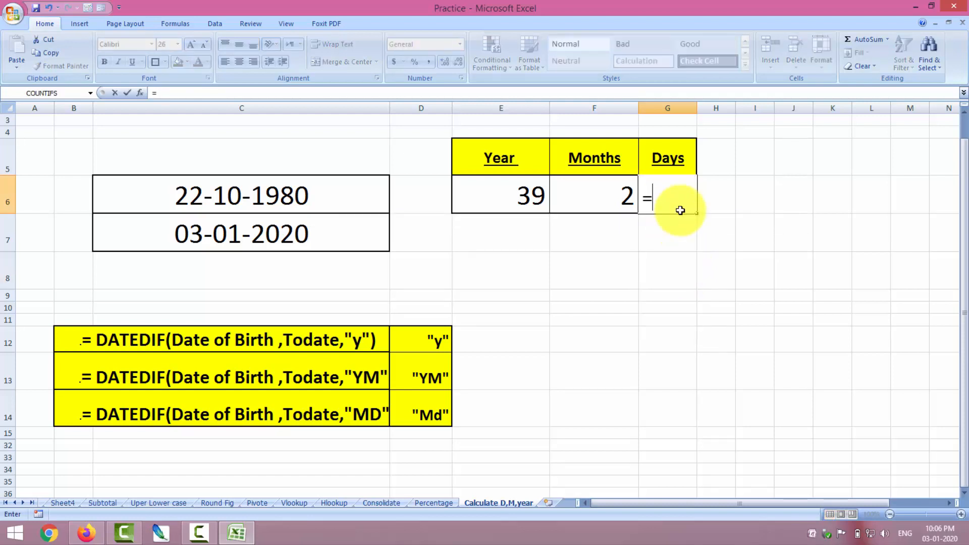
type("if(")
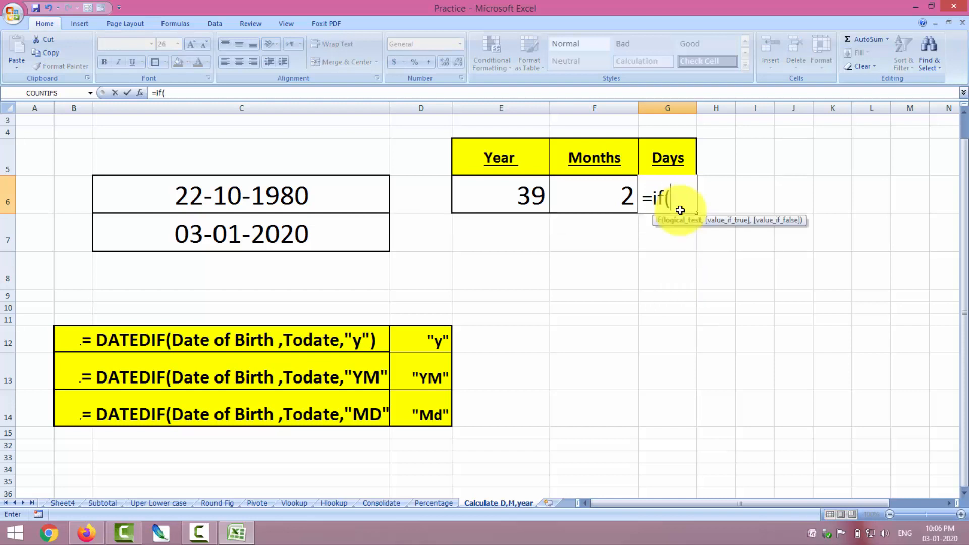
left_click(369, 203)
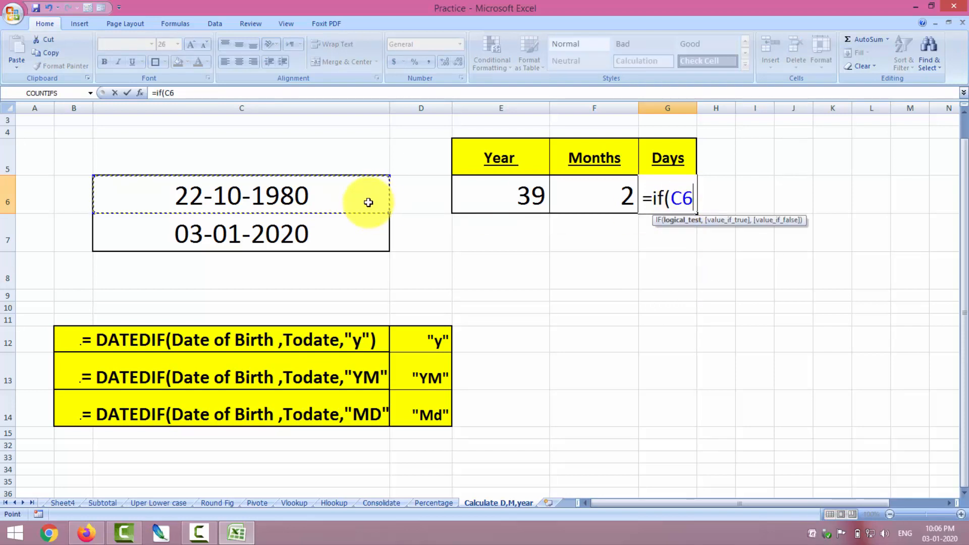
type(",")
left_click(308, 227)
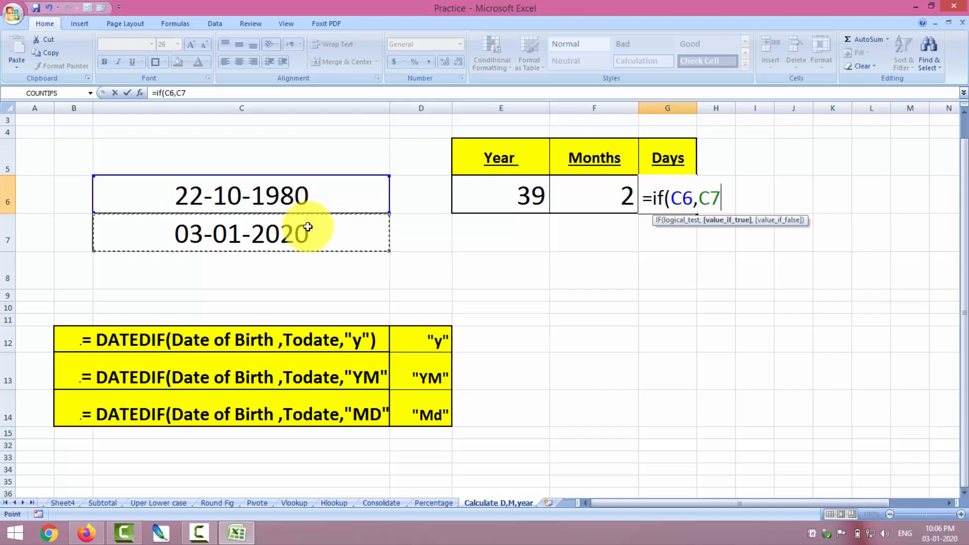
type(",")
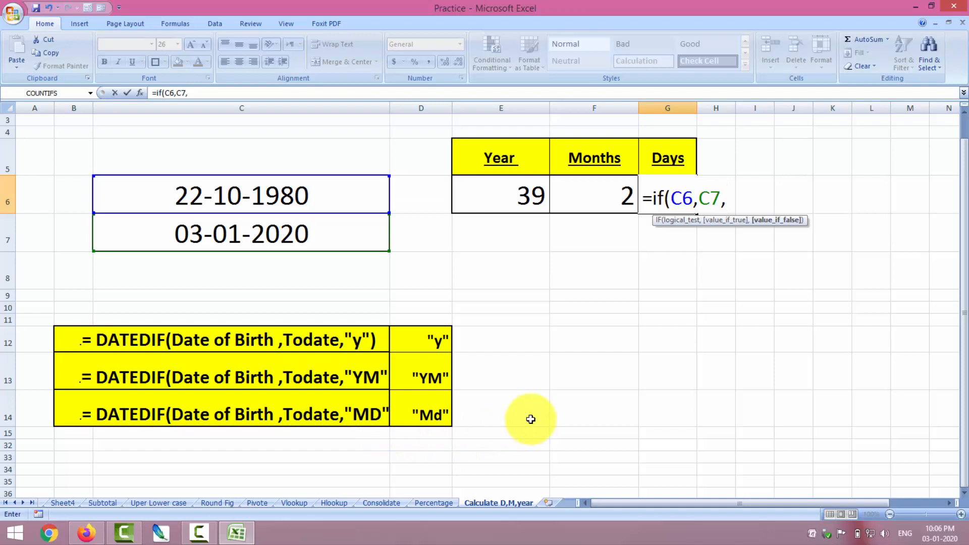
type("\"")
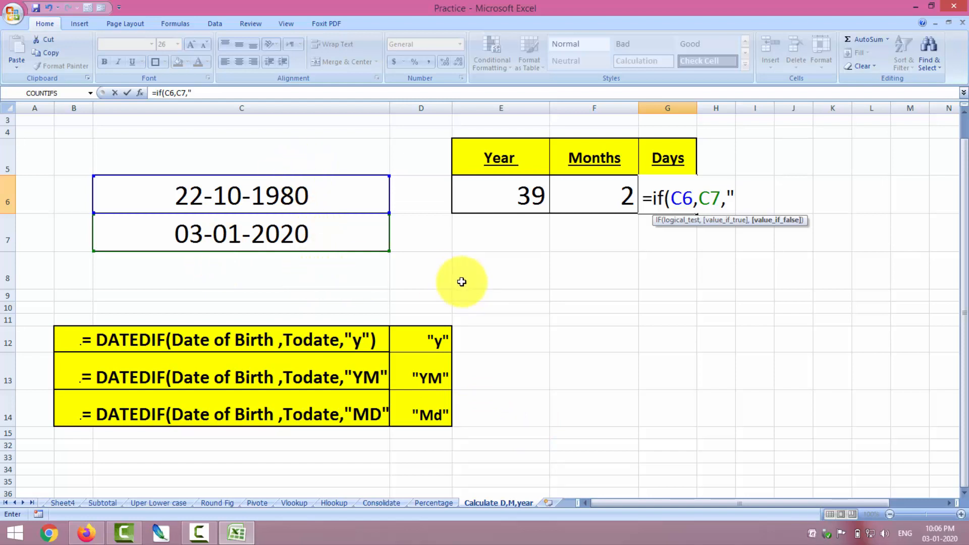
type("MD\"")
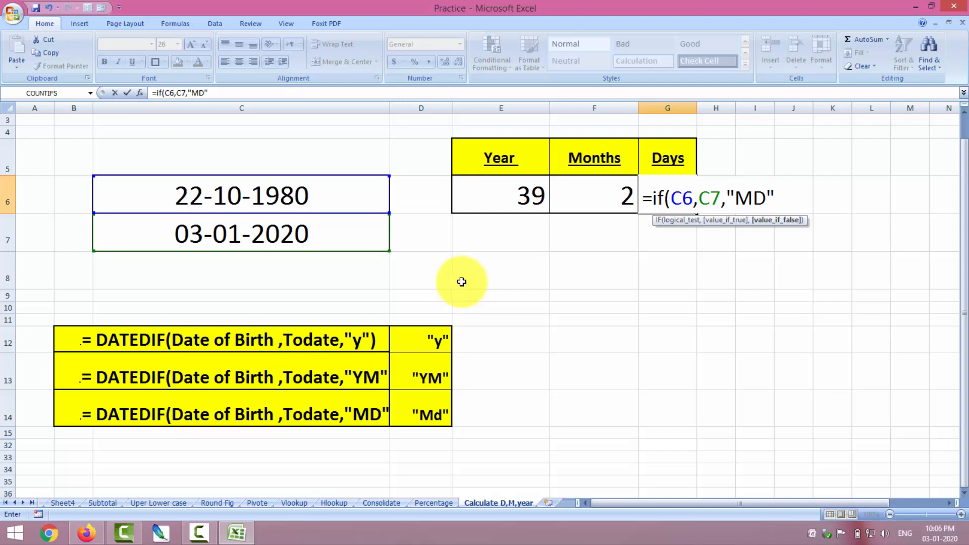
type(")")
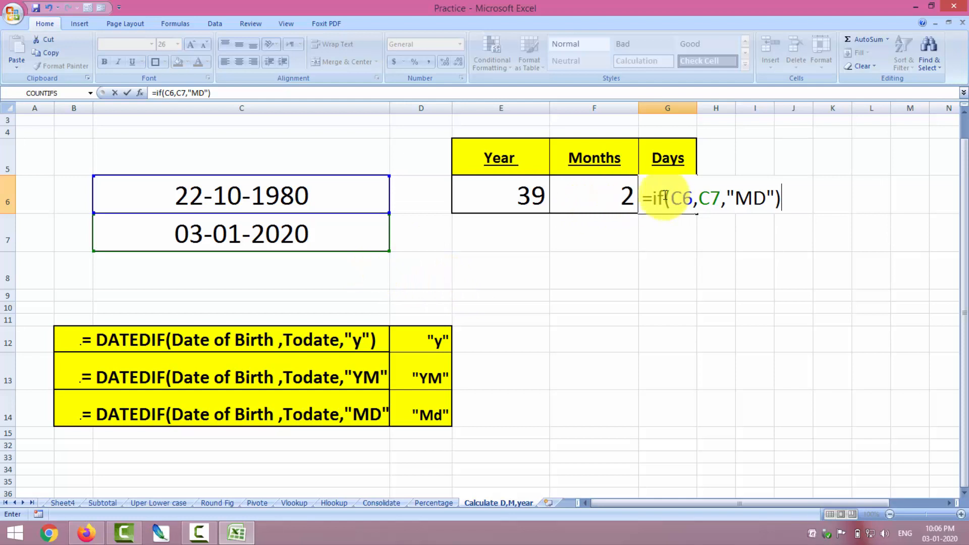
Correct the function name in the G6 days formula so it reads =DATEDif(C6,C7,"MD") and accept it.
left_click(653, 199)
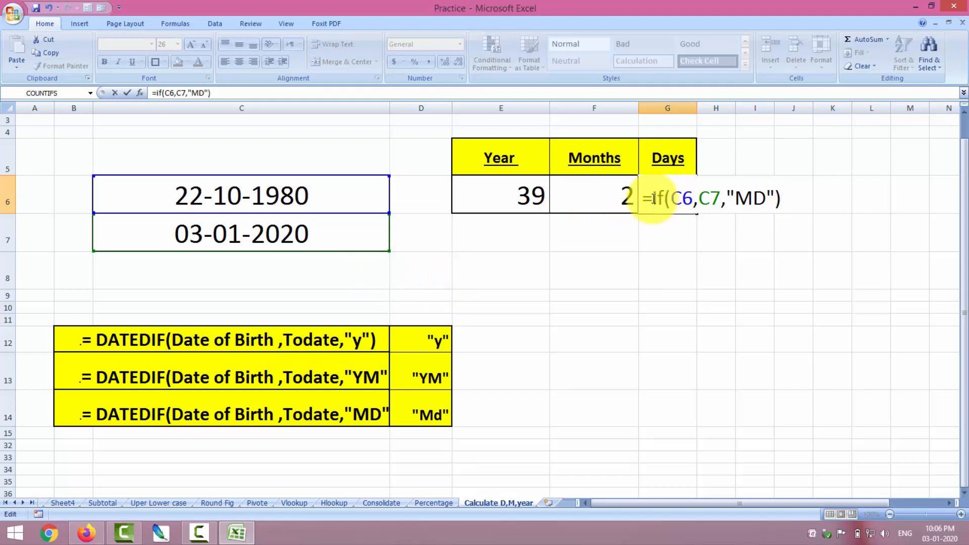
type("DATED")
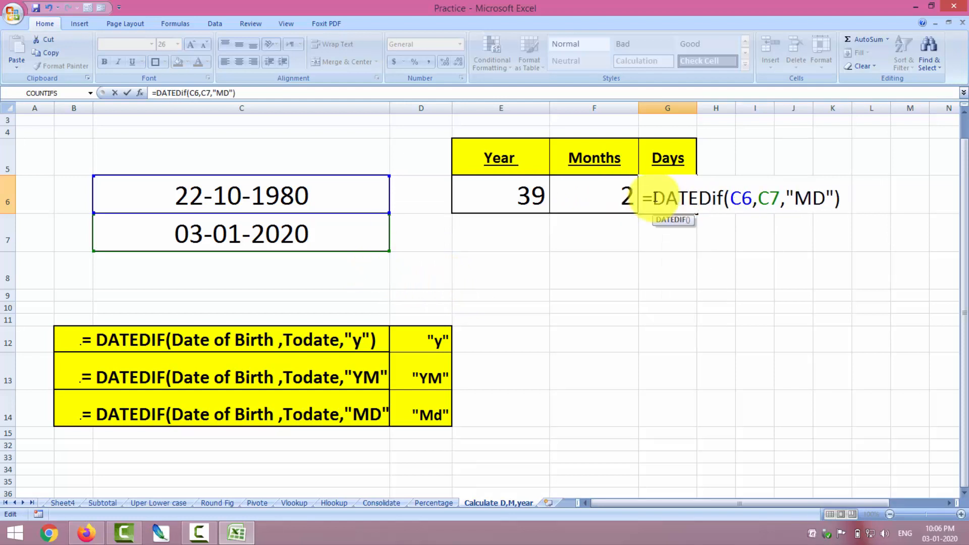
left_click(844, 200)
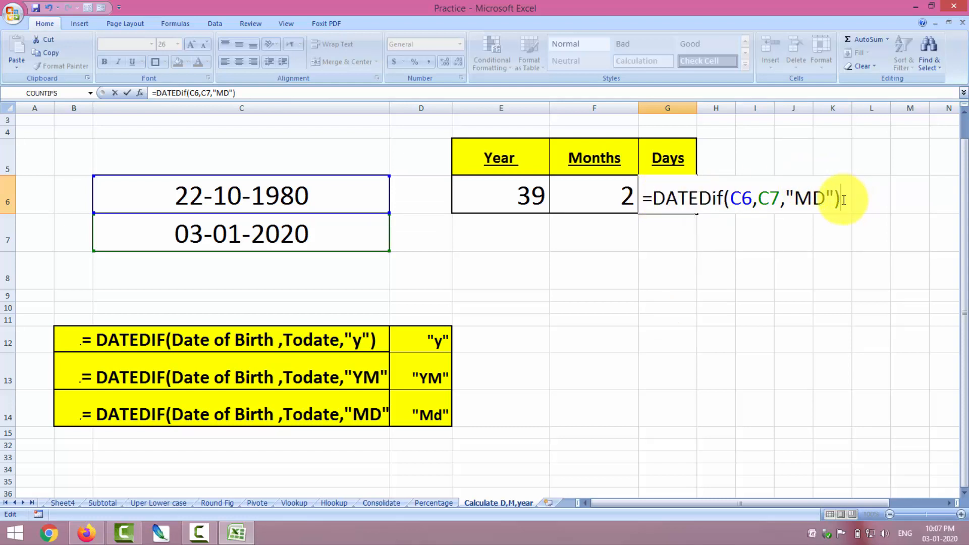
key("Return")
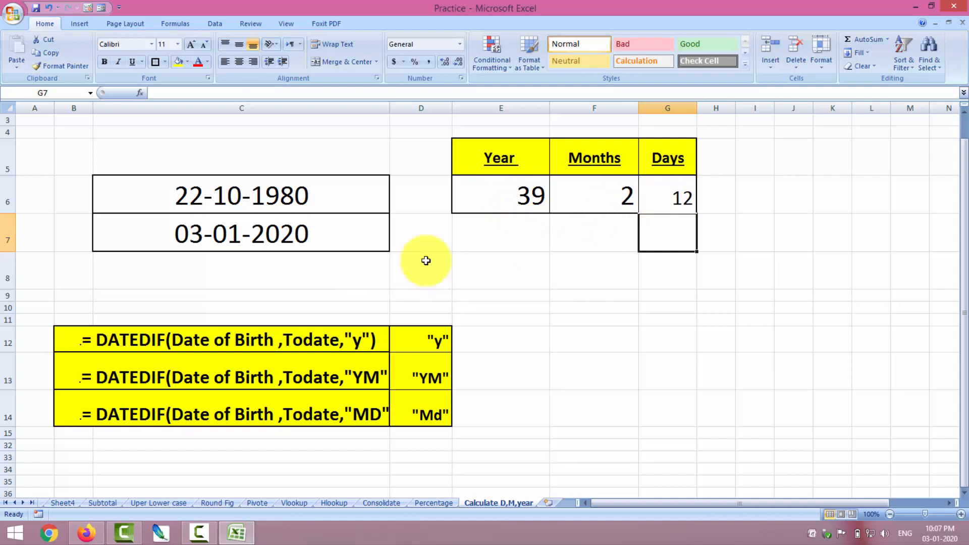
Reopen the year, months and days formulas in E6, F6 and G6 one by one to review their date references and units.
left_click(525, 201)
double_click(525, 201)
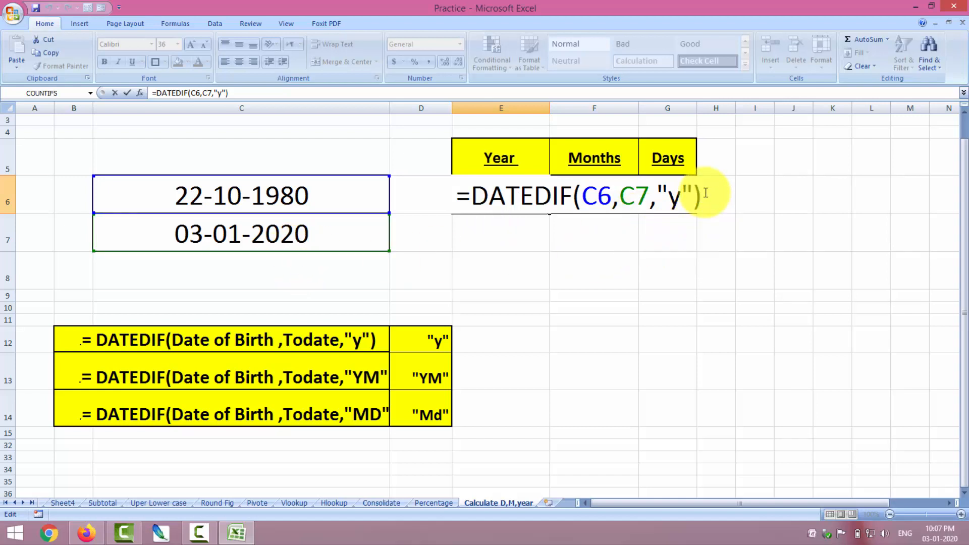
key("Return")
left_click(624, 191)
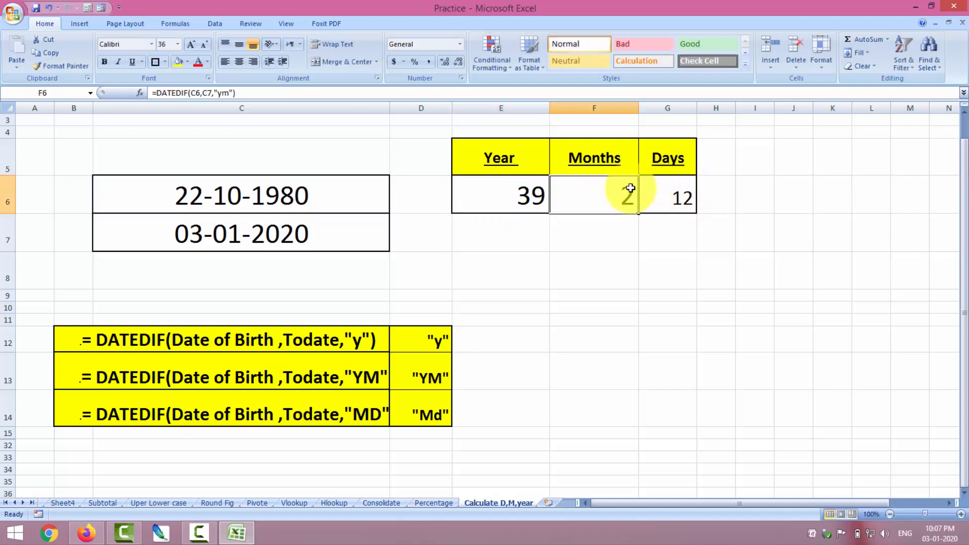
double_click(606, 205)
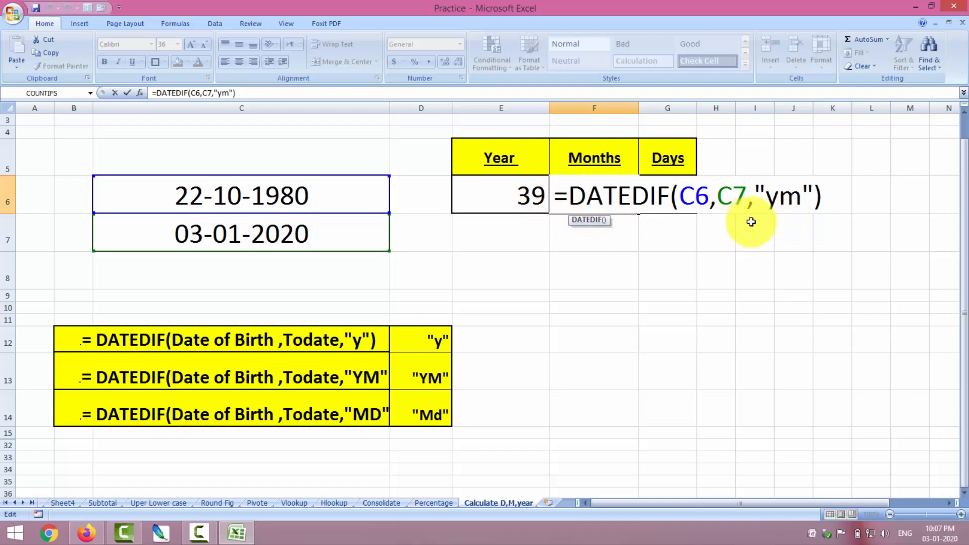
left_click(828, 196)
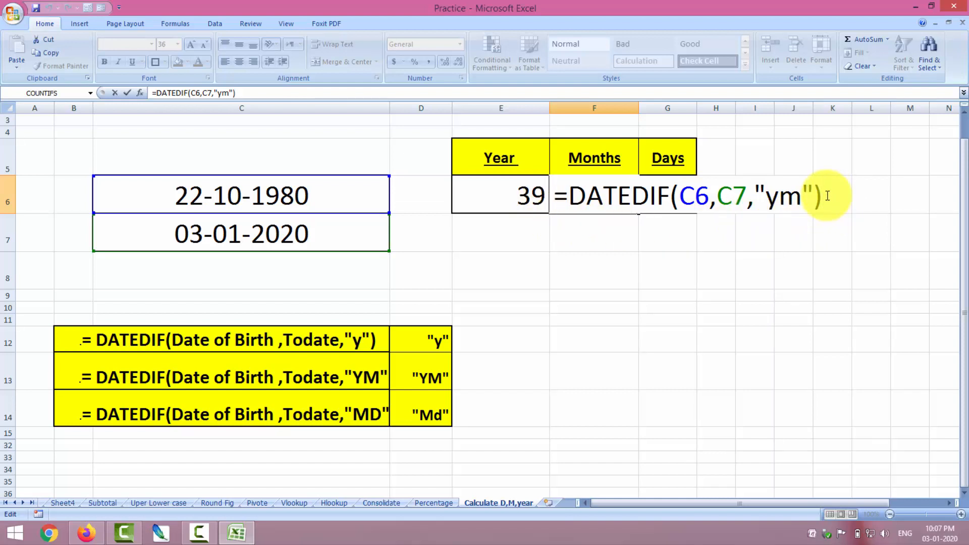
key("Return")
double_click(687, 193)
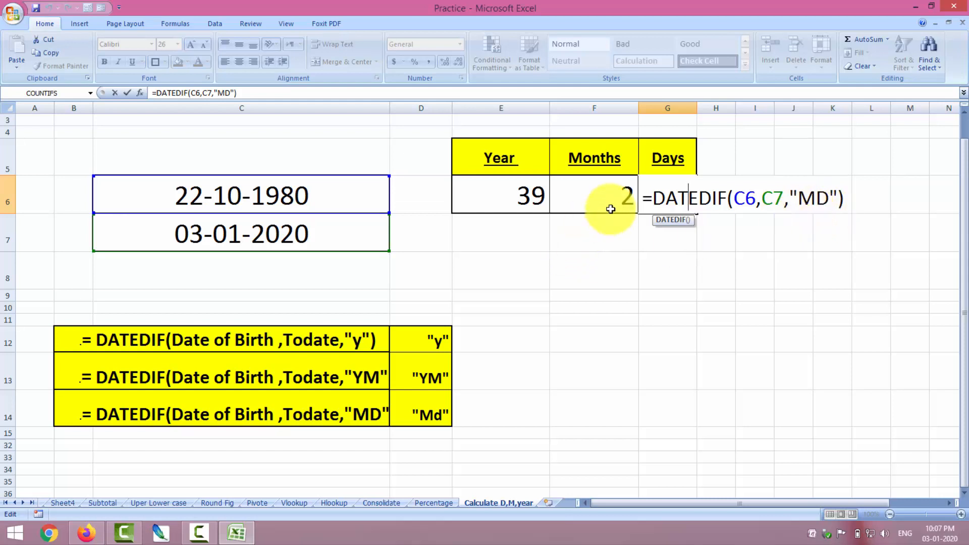
left_click(845, 198)
key("Return")
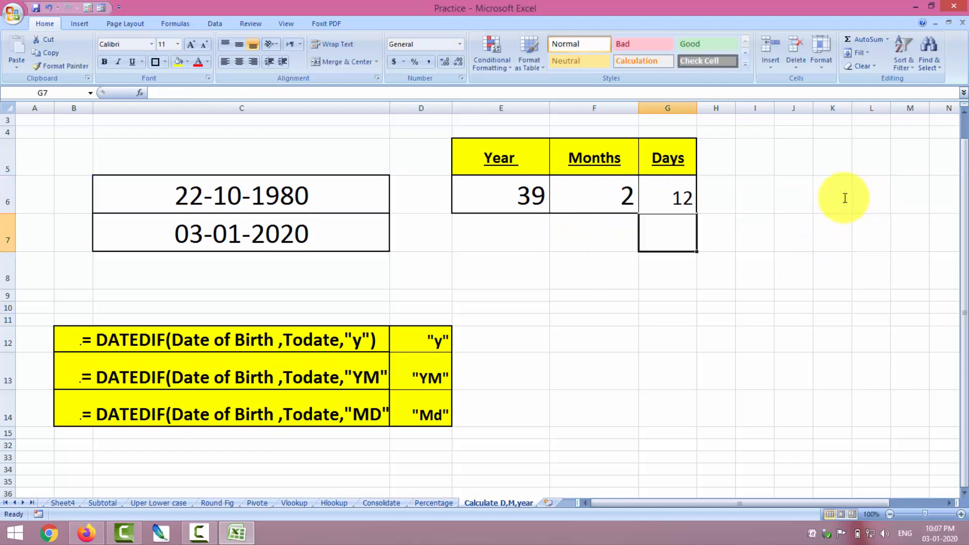
left_click(635, 366)
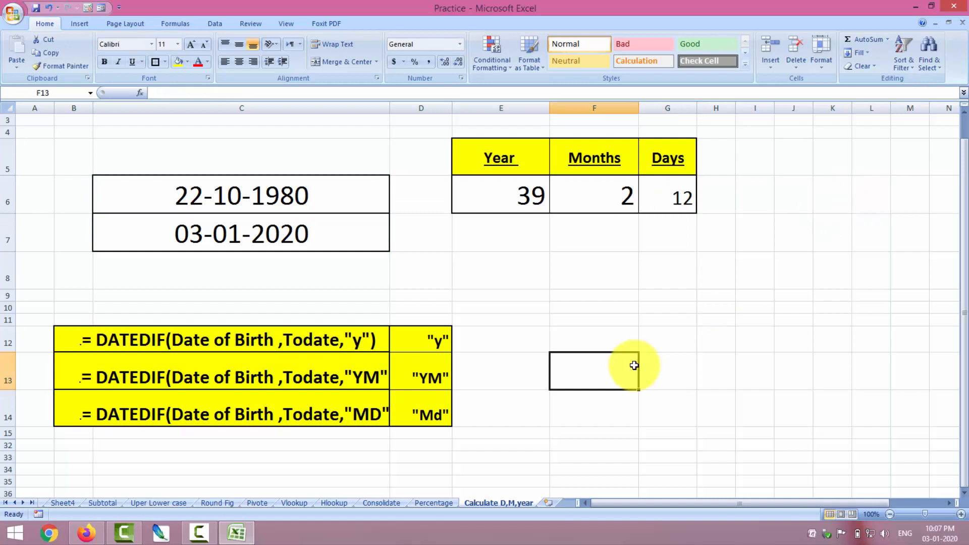